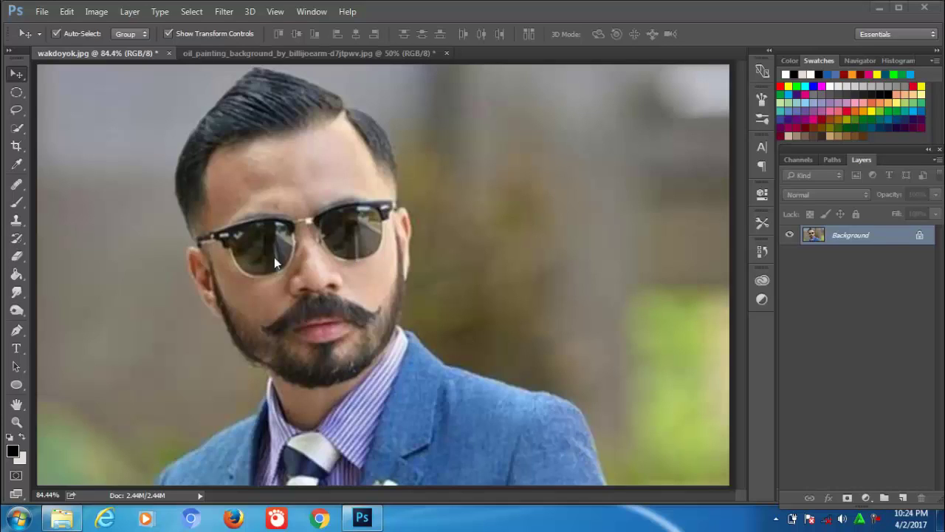
Glance at the oil_painting texture, then return to wakdoyok.jpg with the Pen tool selected.
{"action": "left_click", "coordinate": [329, 53]}
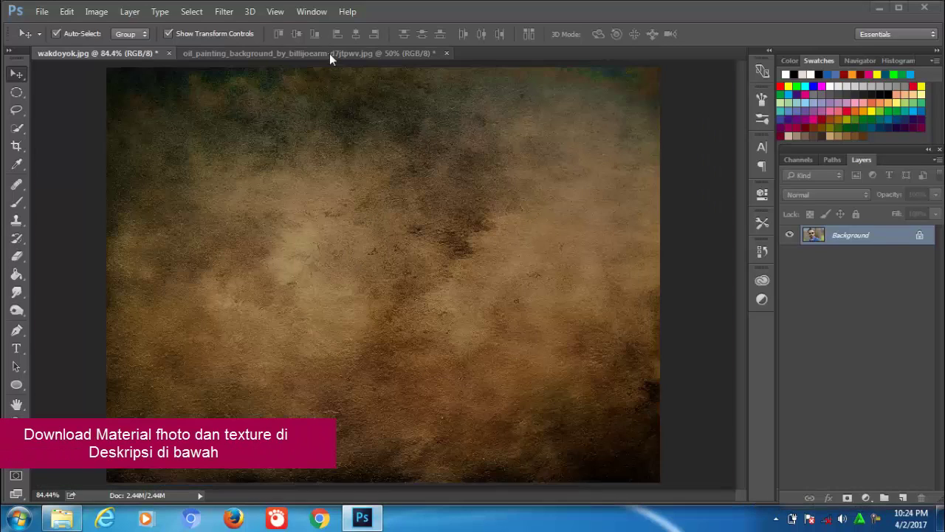
{"action": "left_click", "coordinate": [110, 56]}
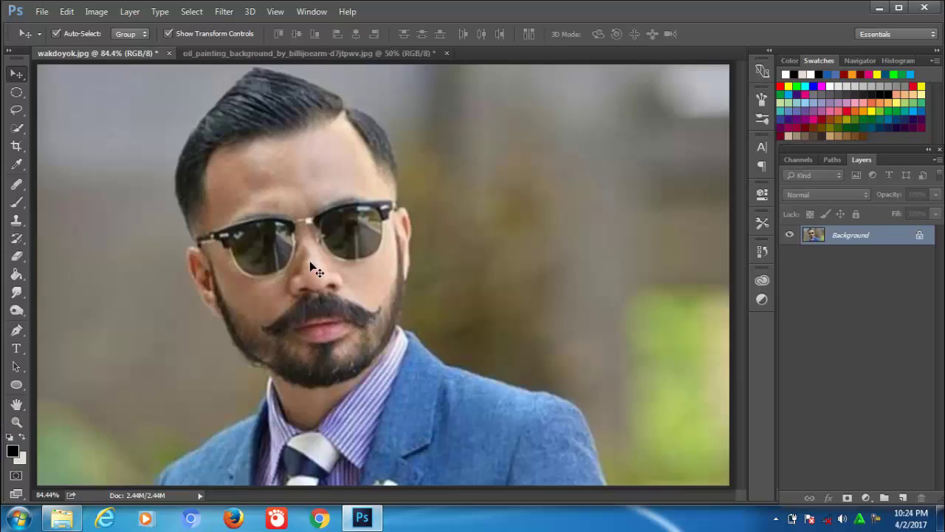
{"action": "left_click", "coordinate": [18, 331]}
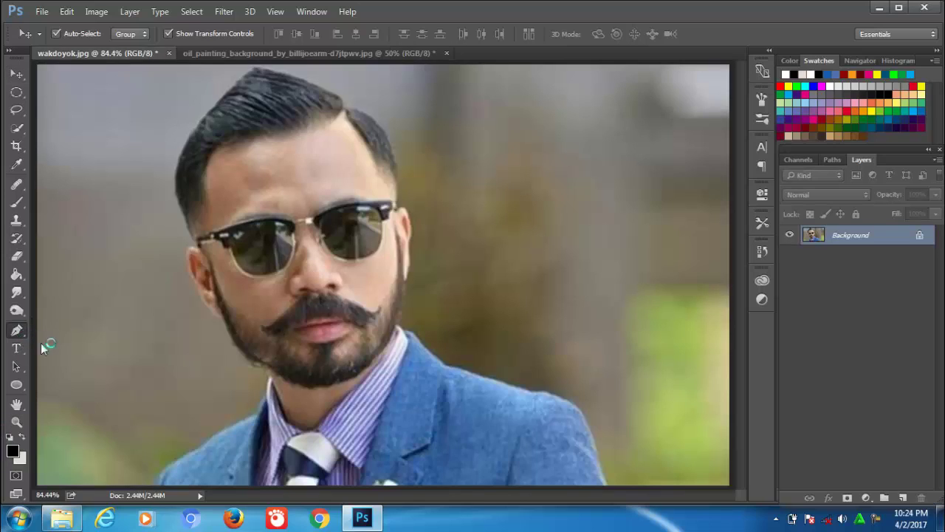
Start the path at the portrait's bottom edge, running up the suit, neck and left side of the head.
{"action": "left_click", "coordinate": [158, 487]}
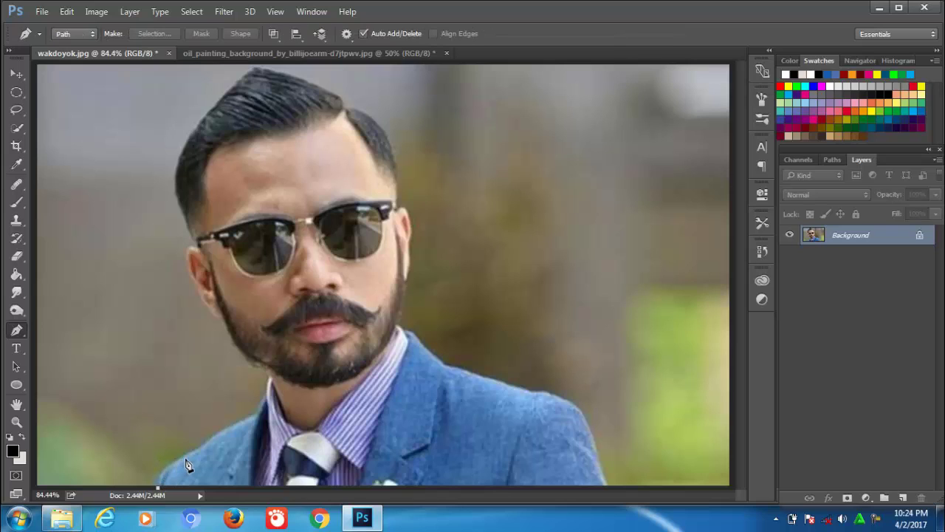
{"action": "left_click", "coordinate": [177, 459]}
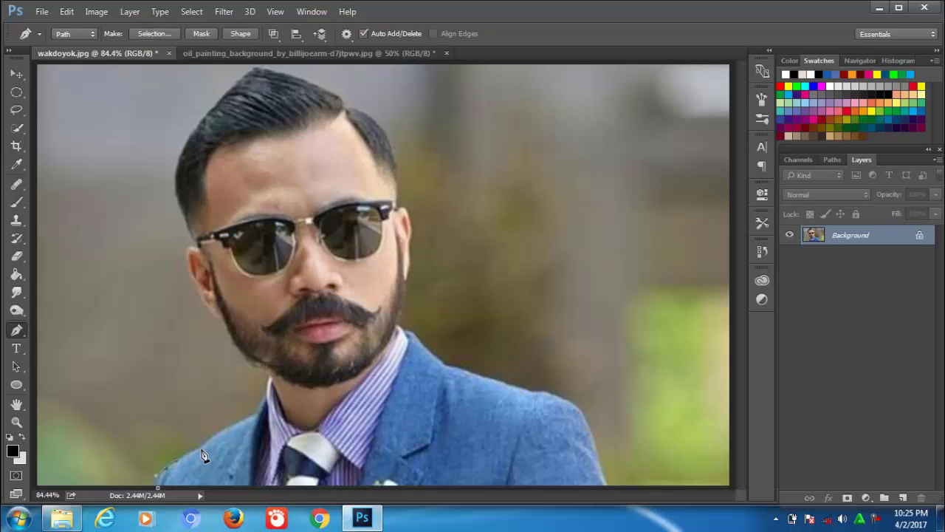
{"action": "left_click", "coordinate": [224, 432]}
{"action": "left_click", "coordinate": [263, 365]}
{"action": "left_click_drag", "start_coordinate": [180, 161], "coordinate": [212, 115]}
{"action": "left_click", "coordinate": [216, 109]}
Continue the path over the top of the hair and down the right side to the jaw.
{"action": "left_click", "coordinate": [324, 92]}
{"action": "left_click", "coordinate": [345, 108]}
{"action": "left_click", "coordinate": [393, 139]}
{"action": "left_click", "coordinate": [396, 152]}
{"action": "left_click", "coordinate": [396, 186]}
{"action": "left_click", "coordinate": [405, 210]}
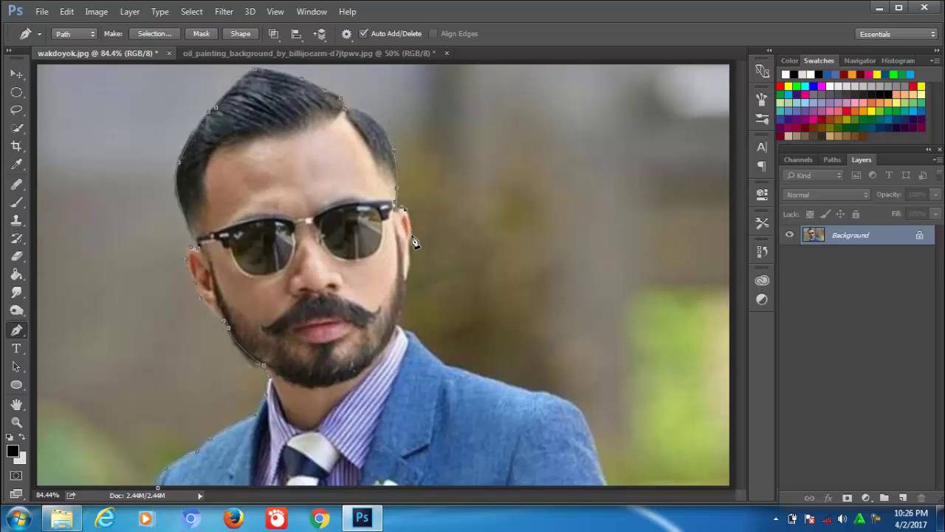
{"action": "left_click", "coordinate": [409, 277]}
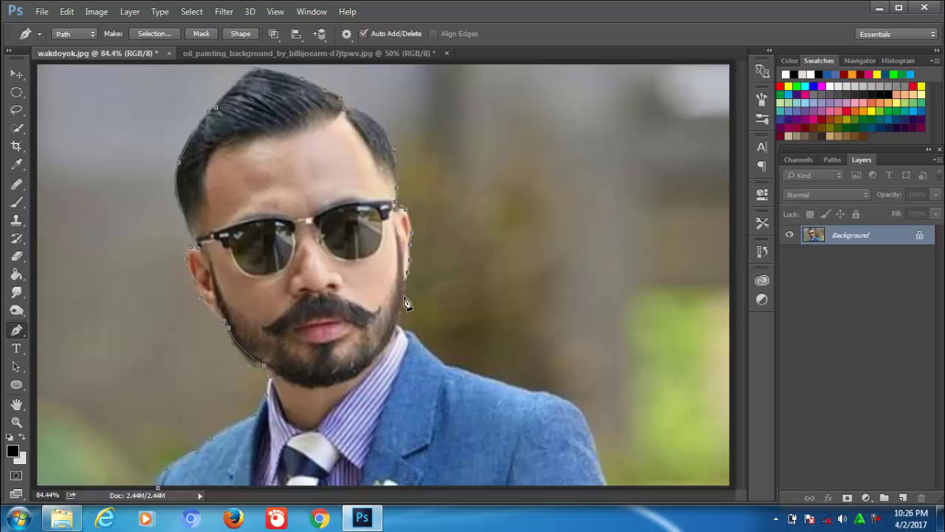
Carry the path past the beard and along the right shoulder, closing it at the starting point.
{"action": "left_click", "coordinate": [415, 337]}
{"action": "left_click", "coordinate": [443, 363]}
{"action": "left_click", "coordinate": [472, 373]}
{"action": "left_click", "coordinate": [531, 393]}
{"action": "left_click", "coordinate": [578, 407]}
{"action": "left_click", "coordinate": [598, 454]}
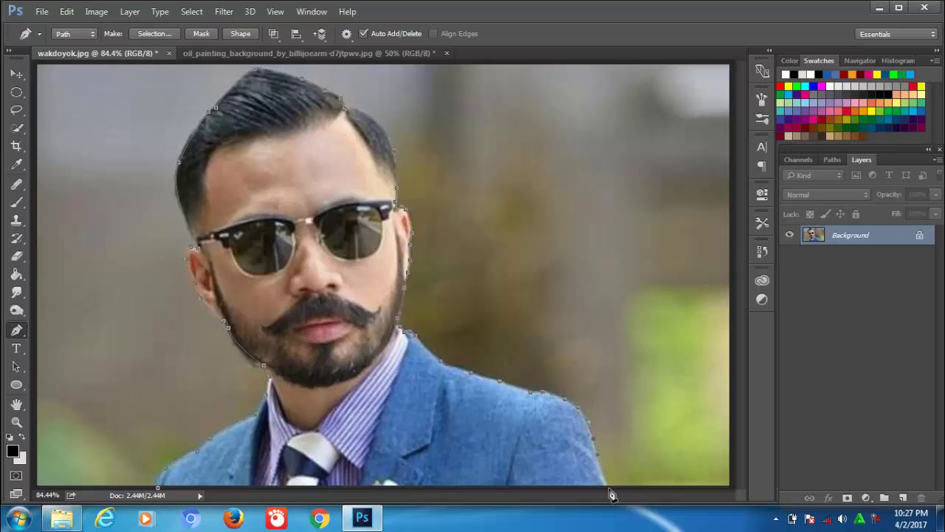
{"action": "left_click", "coordinate": [158, 488]}
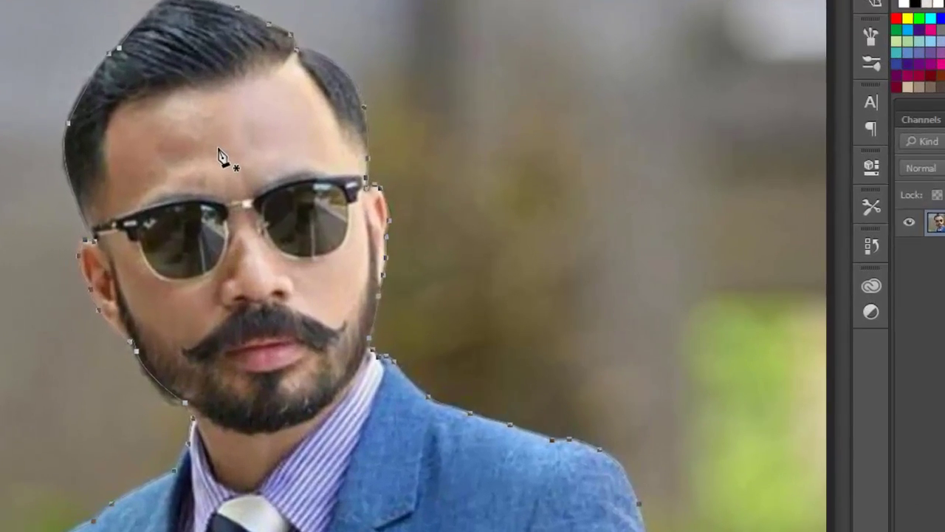
Turn the path into an unfeathered selection, copy the man to Layer 1, and hide the Background.
{"action": "right_click", "coordinate": [267, 175]}
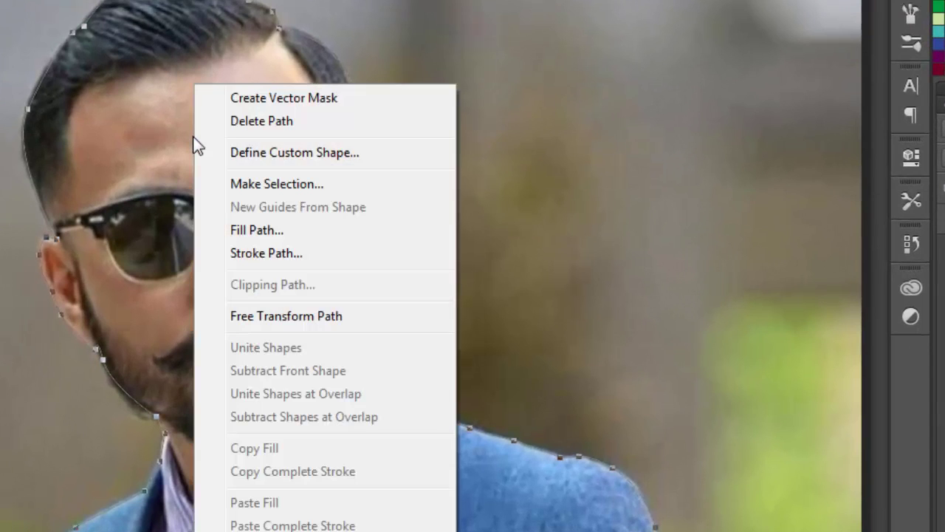
{"action": "left_click", "coordinate": [252, 187]}
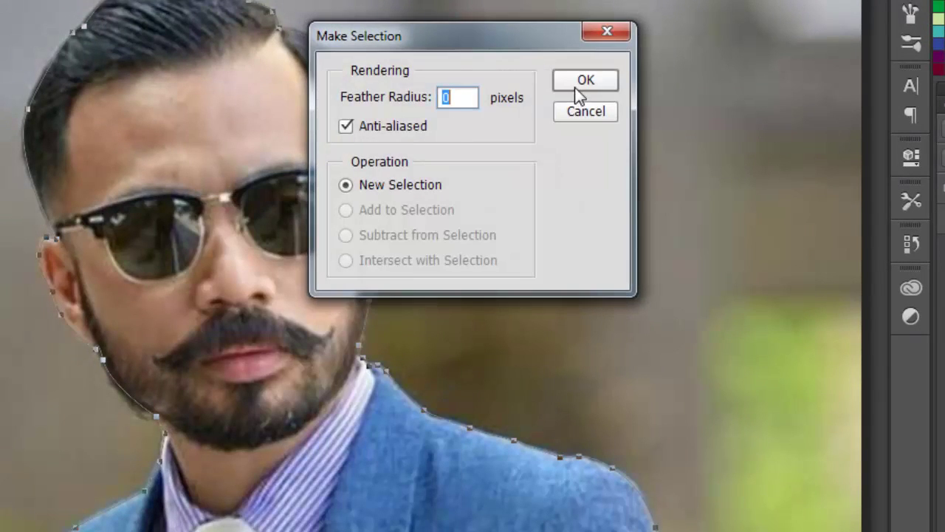
{"action": "left_click", "coordinate": [582, 83]}
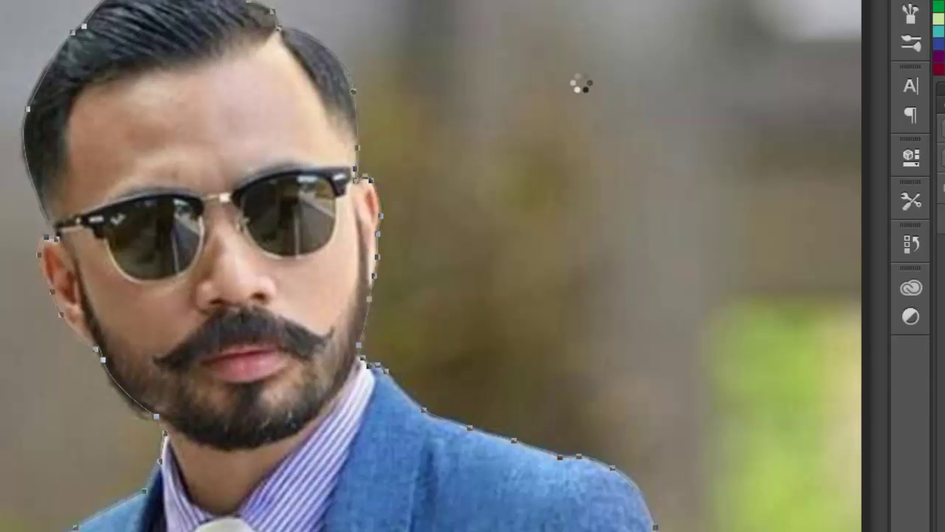
{"action": "key", "text": "ctrl+j"}
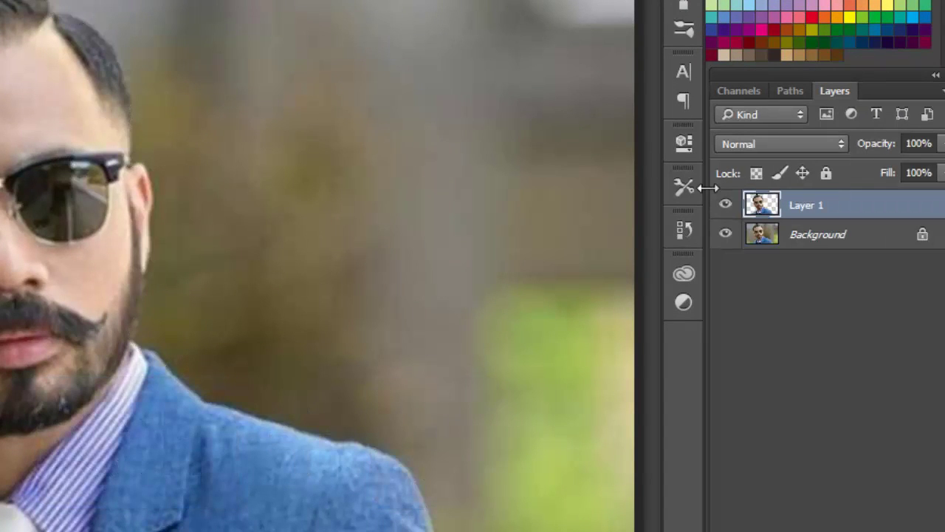
{"action": "left_click", "coordinate": [726, 235]}
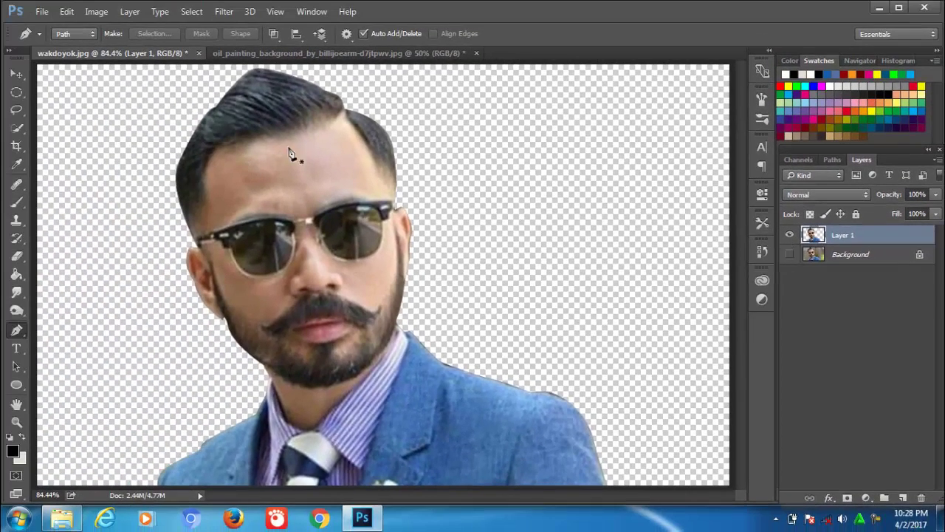
Drag the oil-painting texture into the portrait as Layer 2, placed below Layer 1.
{"action": "left_click", "coordinate": [359, 53]}
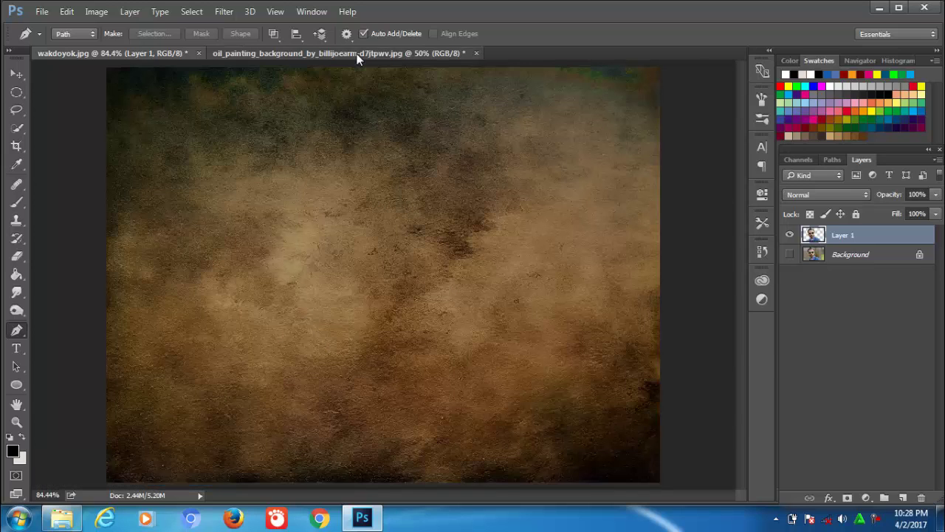
{"action": "key", "text": "v"}
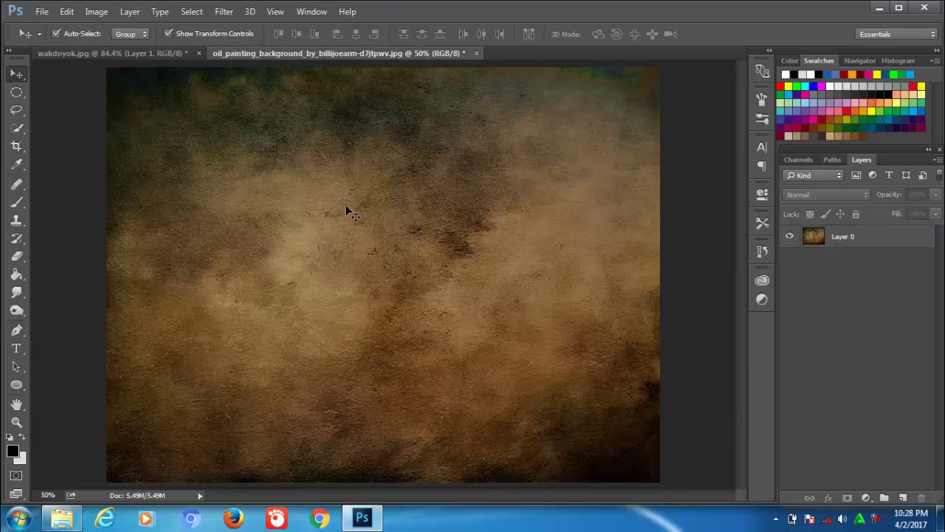
{"action": "mouse_move", "coordinate": [402, 271]}
{"action": "left_mouse_down"}
{"action": "mouse_move", "coordinate": [175, 56]}
{"action": "mouse_move", "coordinate": [382, 199]}
{"action": "left_mouse_up"}
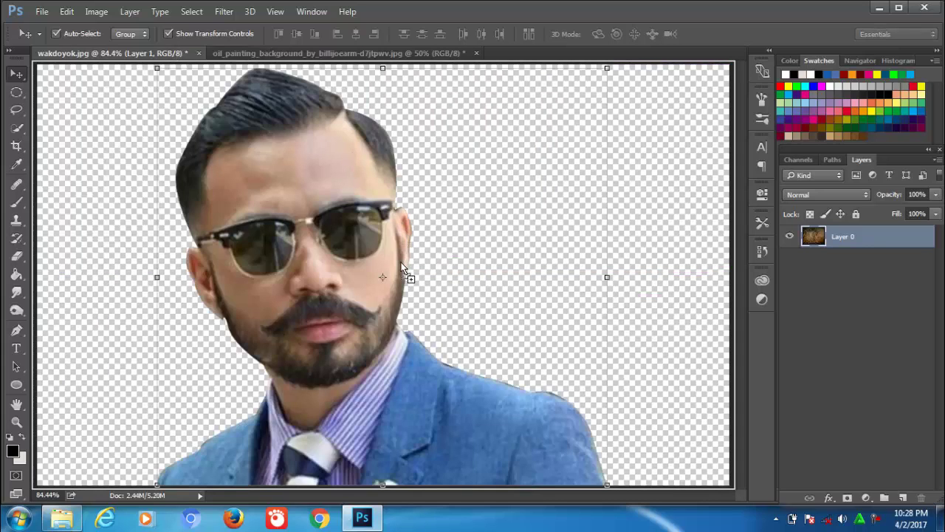
{"action": "left_click_drag", "start_coordinate": [403, 269], "coordinate": [404, 270]}
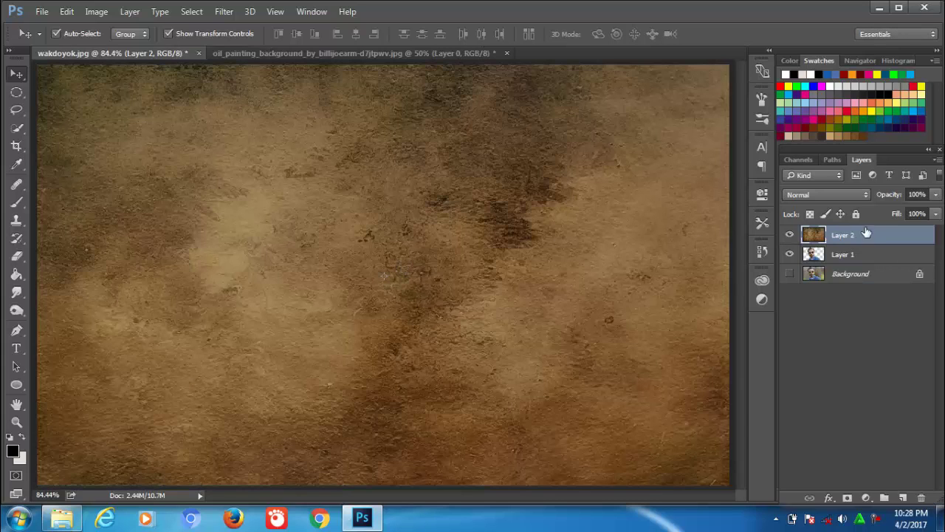
{"action": "left_click_drag", "start_coordinate": [856, 235], "coordinate": [851, 260]}
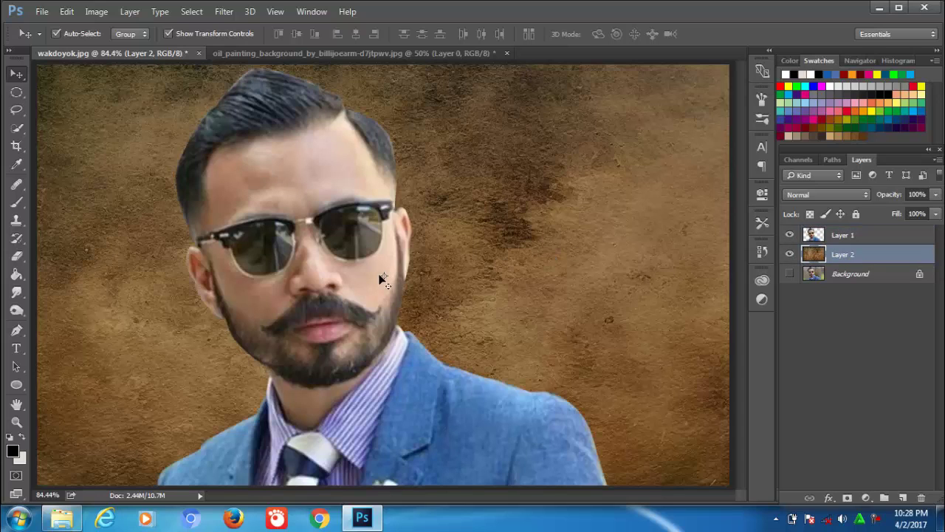
Apply Selective Color to Layer 1's Neutrals with Yellow +27%, Black +22% and Cyan left at 0.
{"action": "left_click", "coordinate": [813, 237]}
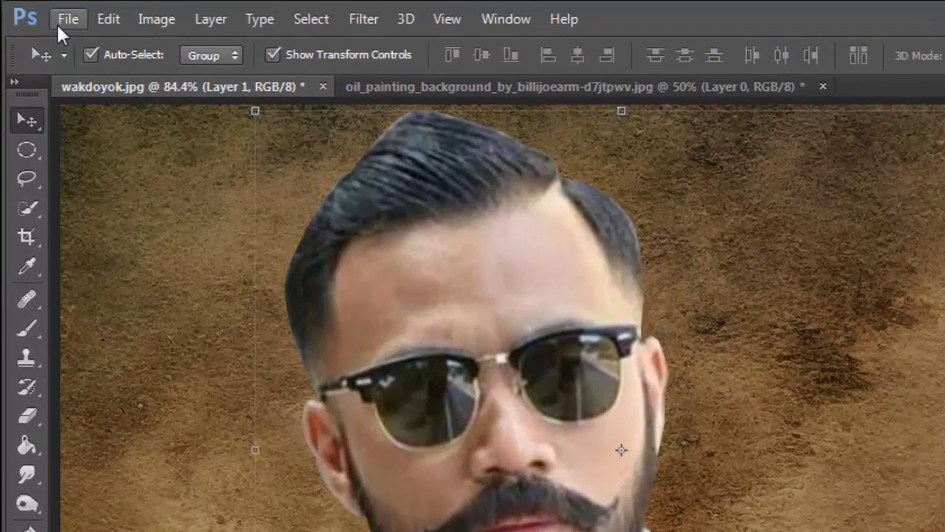
{"action": "left_click", "coordinate": [151, 20]}
{"action": "mouse_move", "coordinate": [190, 76]}
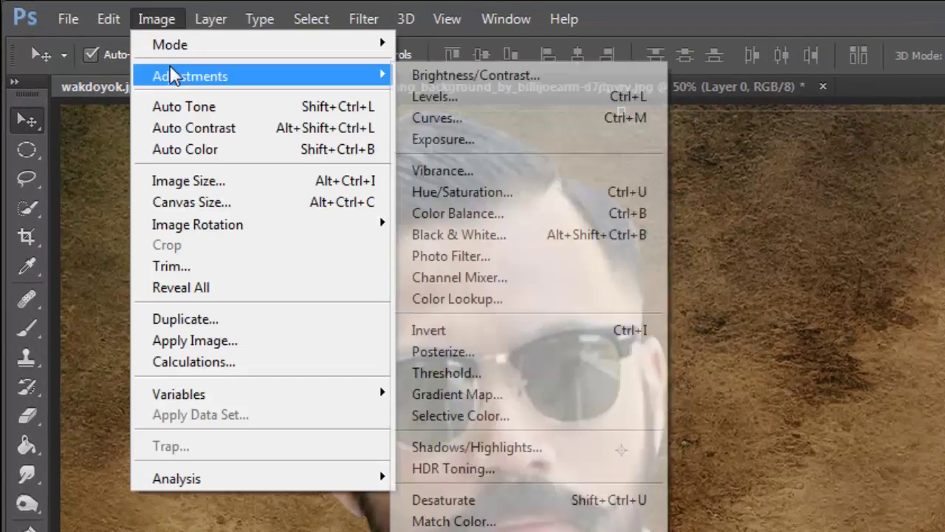
{"action": "left_click", "coordinate": [430, 414]}
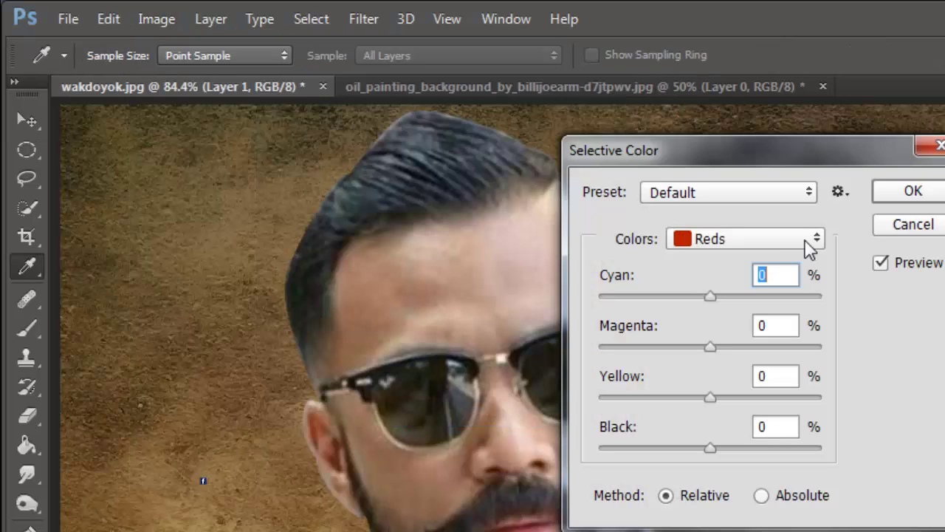
{"action": "left_click", "coordinate": [810, 243]}
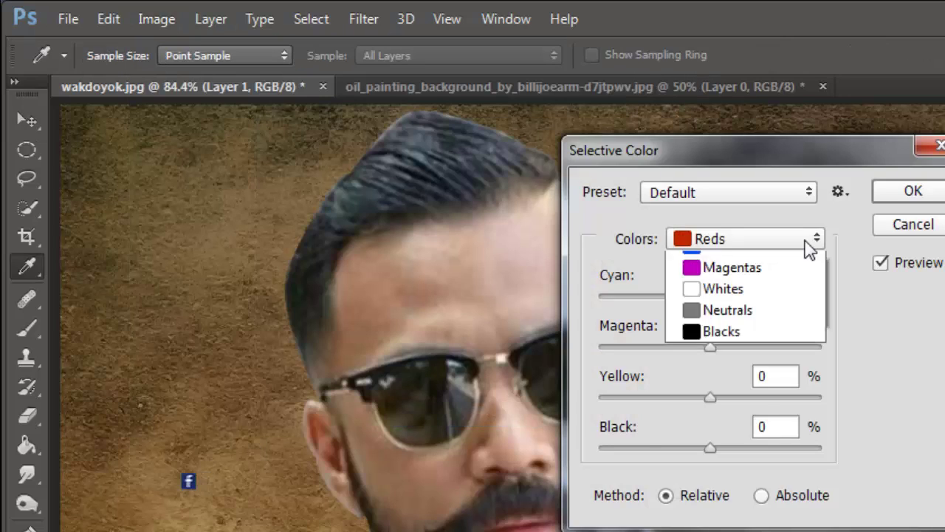
{"action": "left_click", "coordinate": [724, 412]}
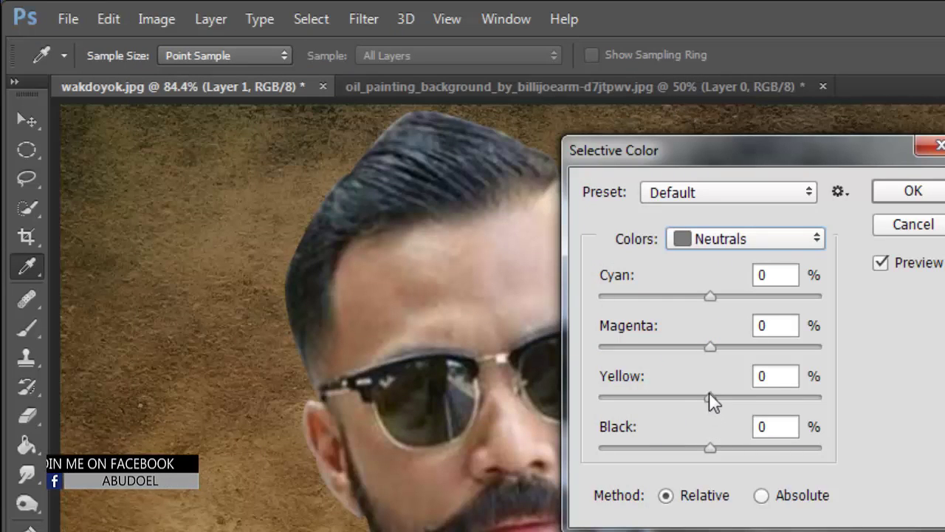
{"action": "left_click_drag", "start_coordinate": [713, 398], "coordinate": [735, 399]}
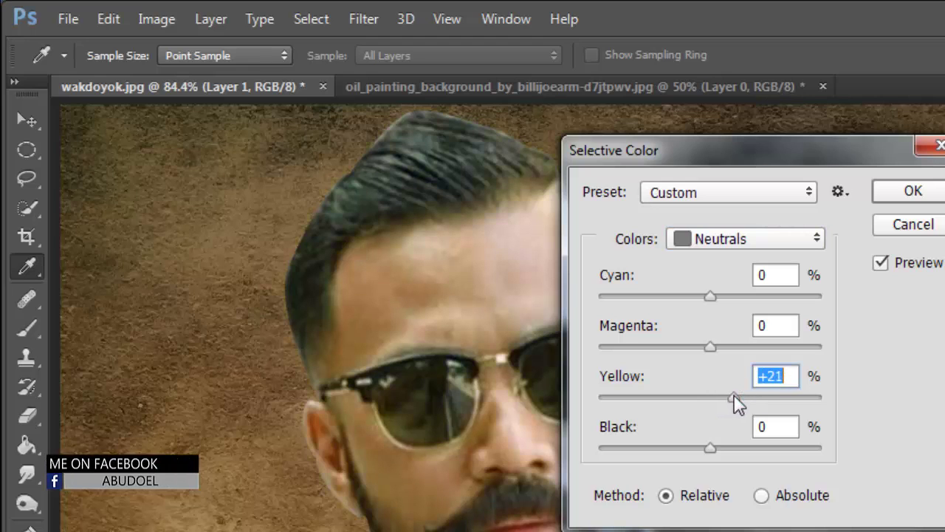
{"action": "left_click", "coordinate": [724, 447]}
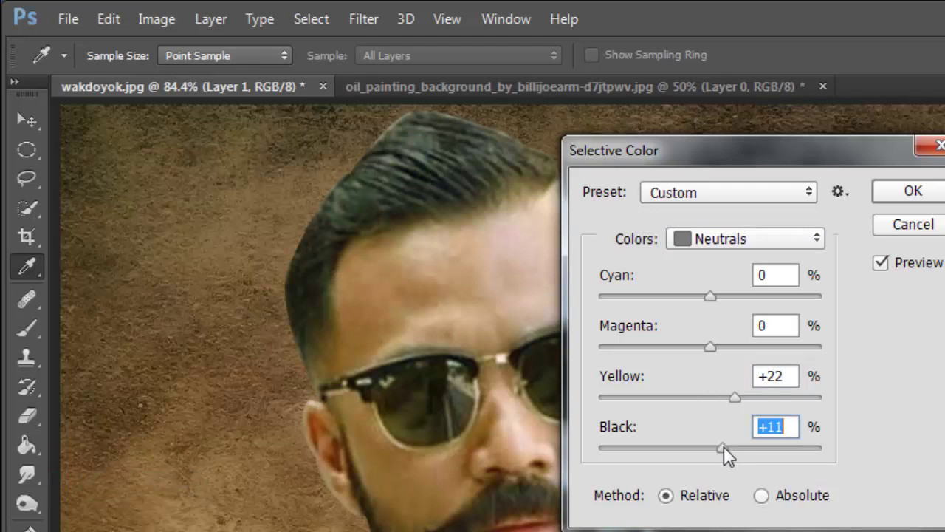
{"action": "left_click_drag", "start_coordinate": [724, 447], "coordinate": [727, 447]}
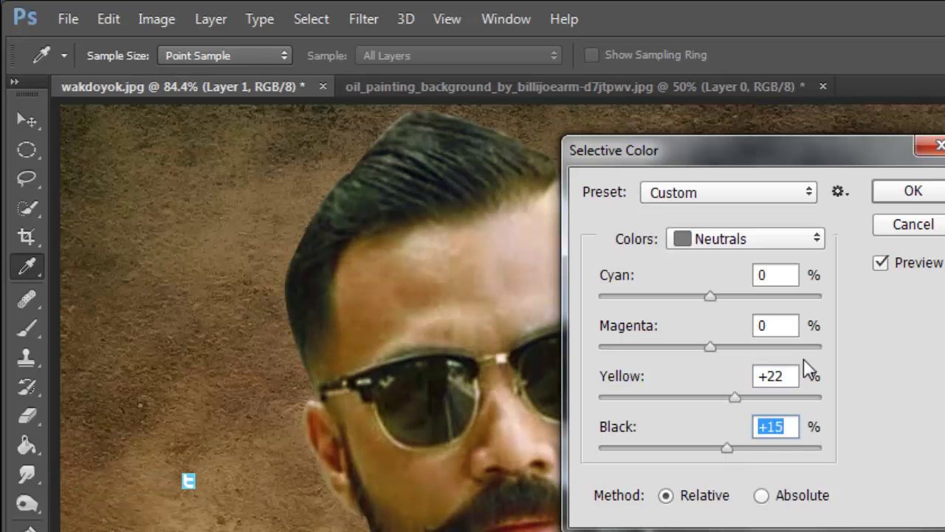
{"action": "mouse_move", "coordinate": [713, 299]}
{"action": "left_mouse_down"}
{"action": "mouse_move", "coordinate": [721, 298]}
{"action": "mouse_move", "coordinate": [710, 301]}
{"action": "left_mouse_up"}
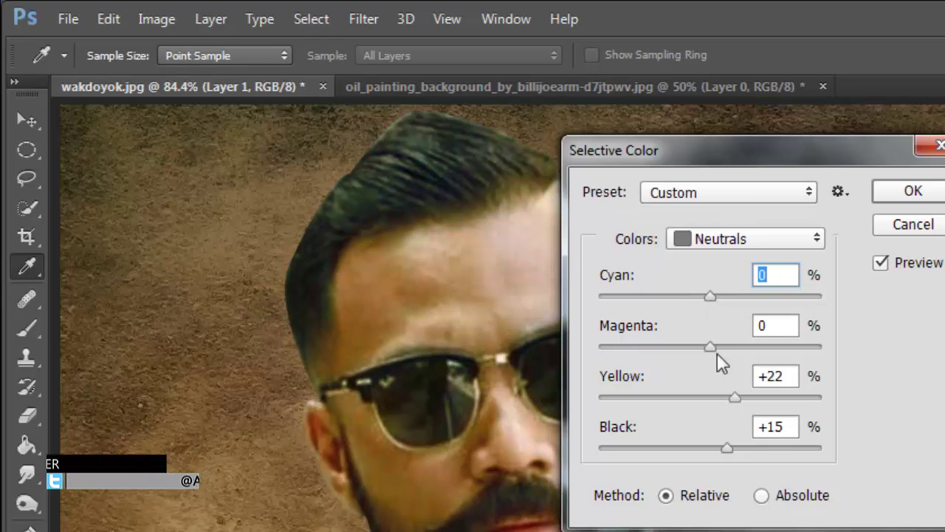
{"action": "left_click_drag", "start_coordinate": [738, 400], "coordinate": [739, 400]}
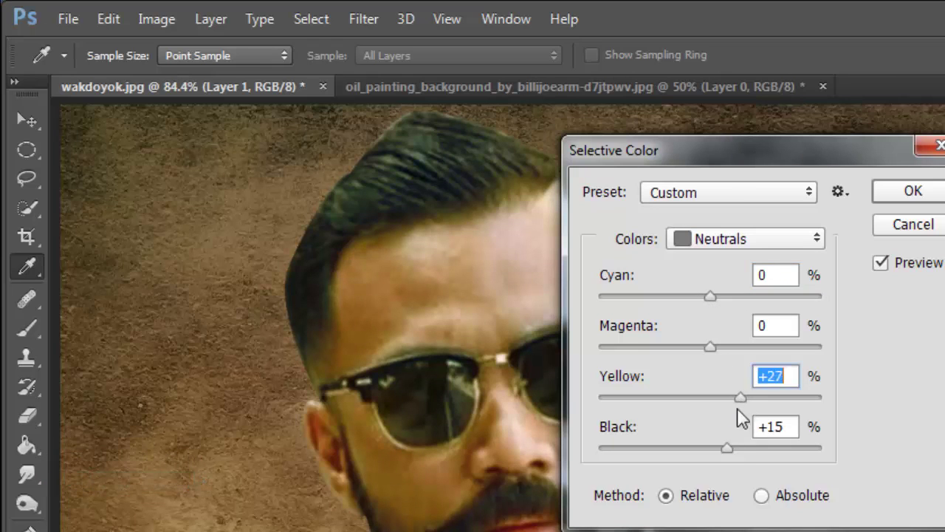
{"action": "left_click_drag", "start_coordinate": [728, 448], "coordinate": [735, 447]}
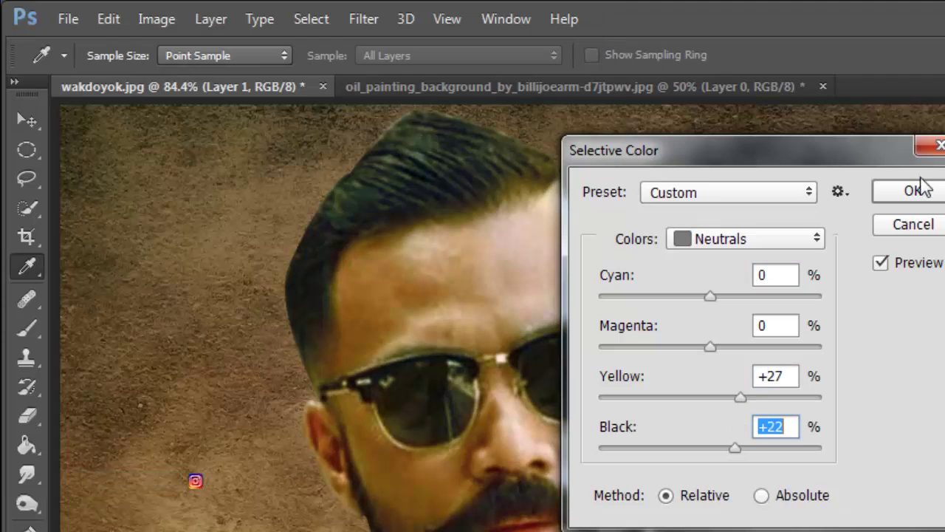
{"action": "left_click", "coordinate": [901, 189]}
Apply Brightness/Contrast to the man with Brightness -53 and Contrast 17.
{"action": "key", "text": "v"}
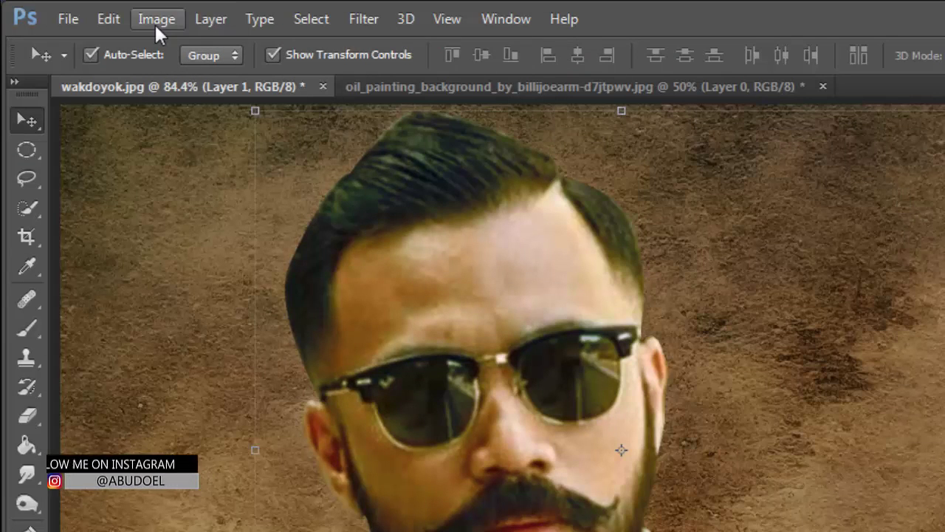
{"action": "left_click", "coordinate": [154, 20]}
{"action": "mouse_move", "coordinate": [189, 76]}
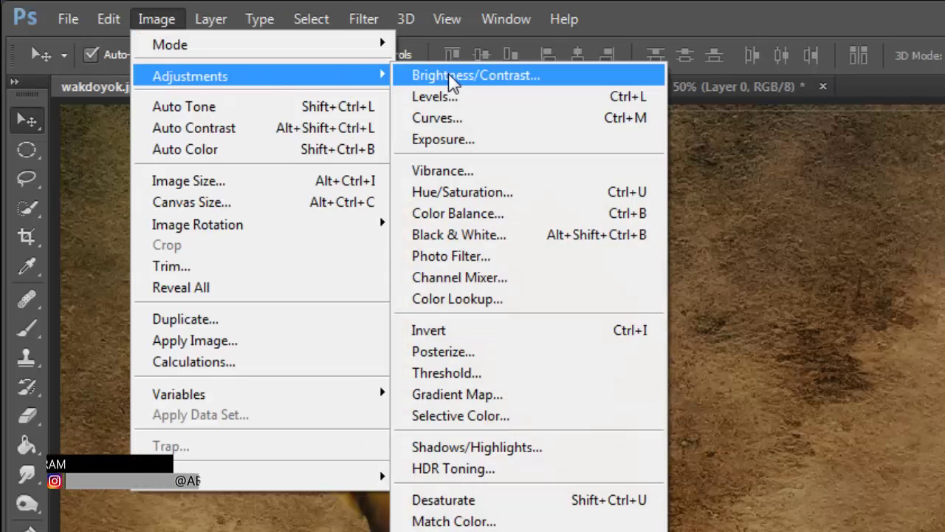
{"action": "left_click", "coordinate": [448, 74]}
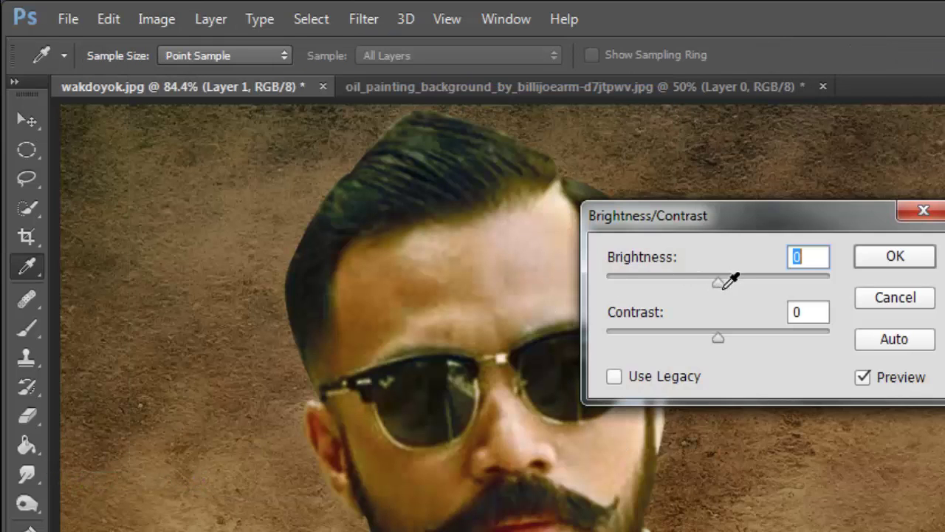
{"action": "mouse_move", "coordinate": [713, 290]}
{"action": "left_mouse_down"}
{"action": "mouse_move", "coordinate": [738, 288]}
{"action": "mouse_move", "coordinate": [680, 282]}
{"action": "left_mouse_up"}
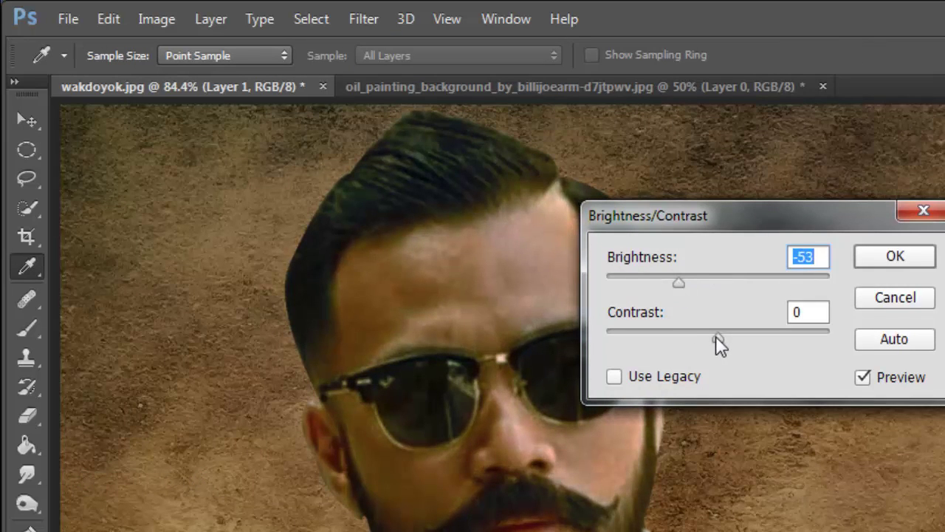
{"action": "left_click_drag", "start_coordinate": [717, 337], "coordinate": [734, 338]}
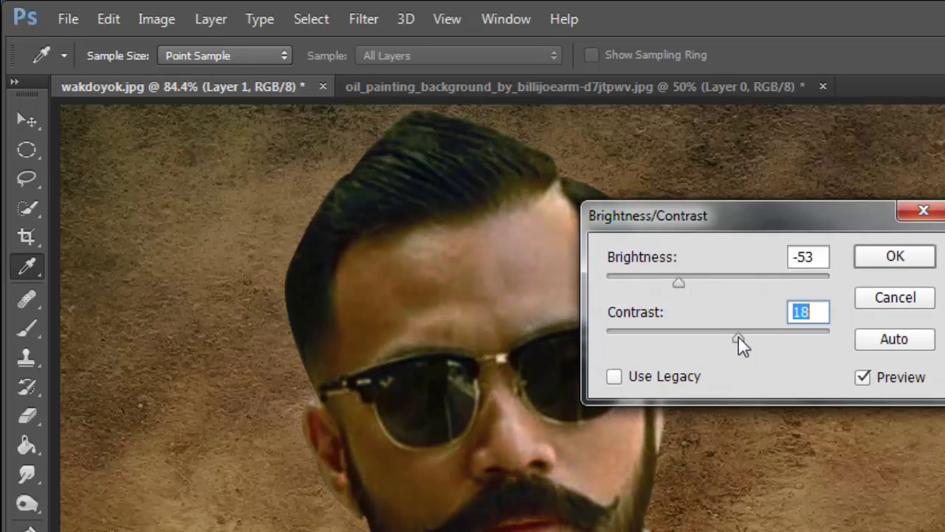
{"action": "key", "text": "Down"}
{"action": "left_click", "coordinate": [894, 256]}
Apply Levels with the black input raised to 19.
{"action": "key", "text": "v"}
{"action": "left_click", "coordinate": [161, 20]}
{"action": "mouse_move", "coordinate": [190, 75]}
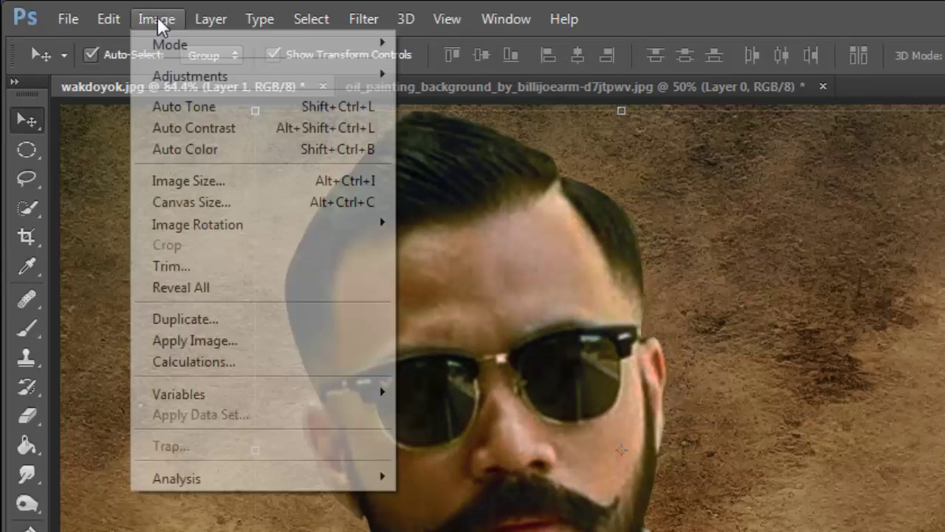
{"action": "left_click", "coordinate": [432, 96]}
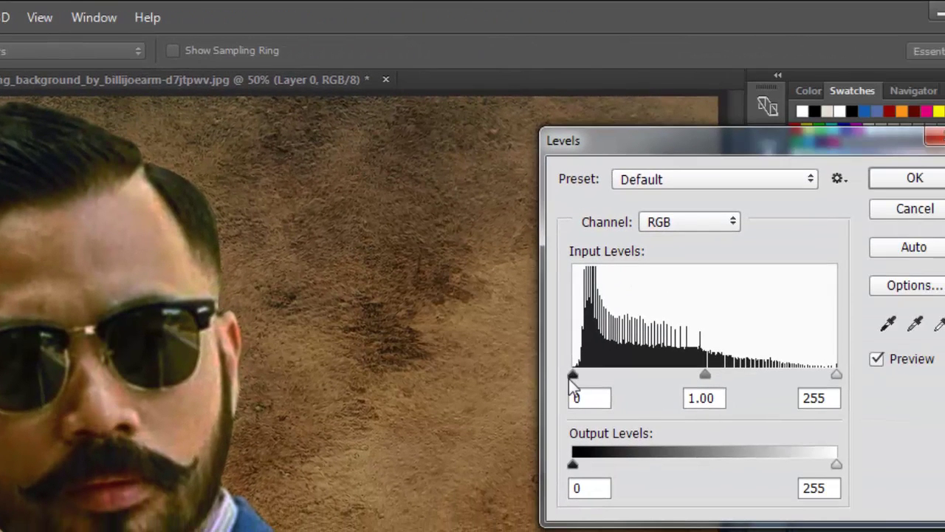
{"action": "left_click_drag", "start_coordinate": [573, 374], "coordinate": [593, 372]}
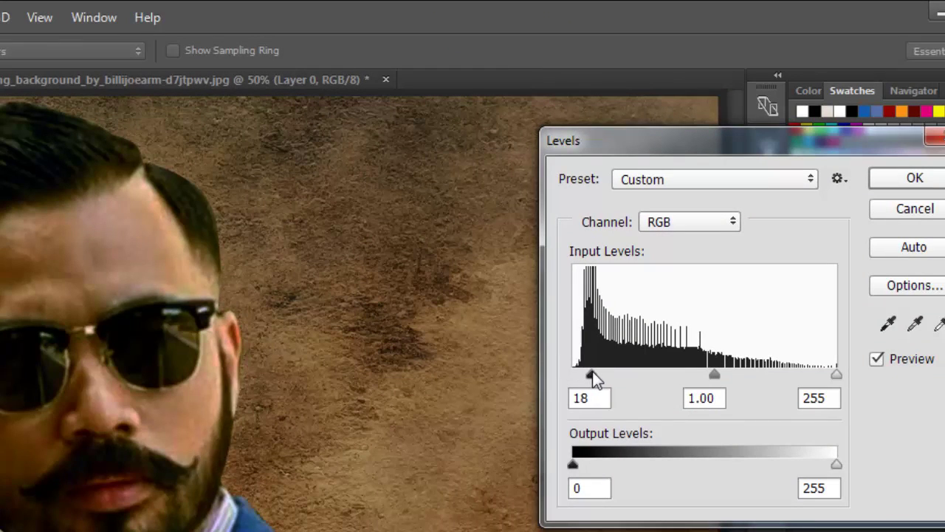
{"action": "left_click", "coordinate": [902, 181]}
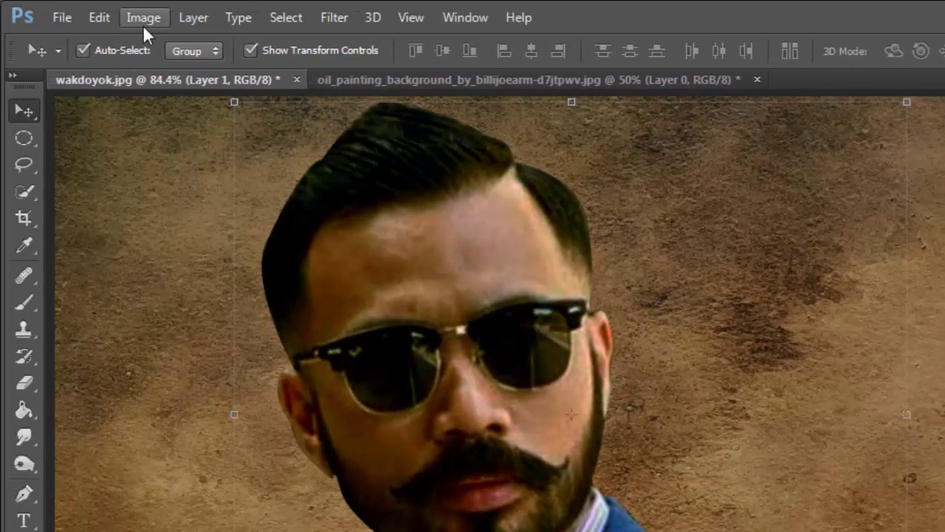
Use Color Balance to move the man's midtones +12 on the Yellow–Blue slider.
{"action": "left_click", "coordinate": [144, 24]}
{"action": "mouse_move", "coordinate": [174, 69]}
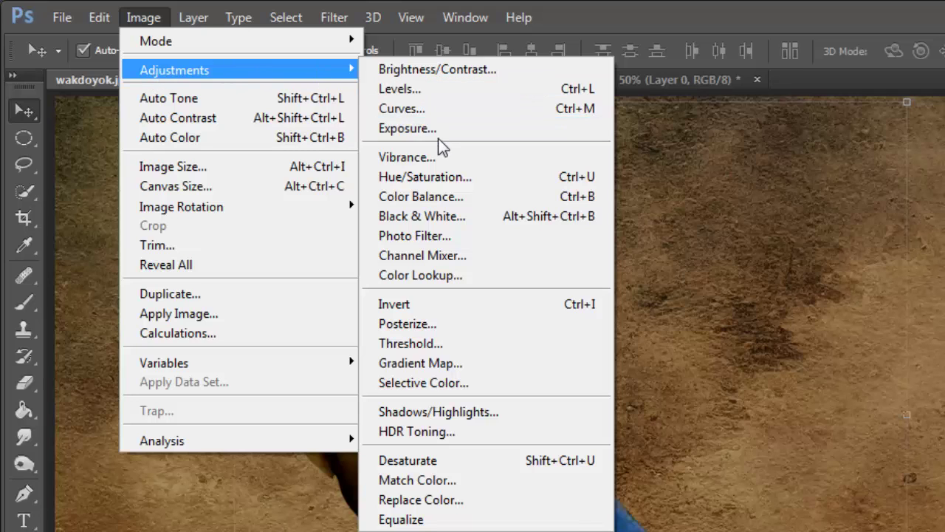
{"action": "left_click", "coordinate": [428, 191]}
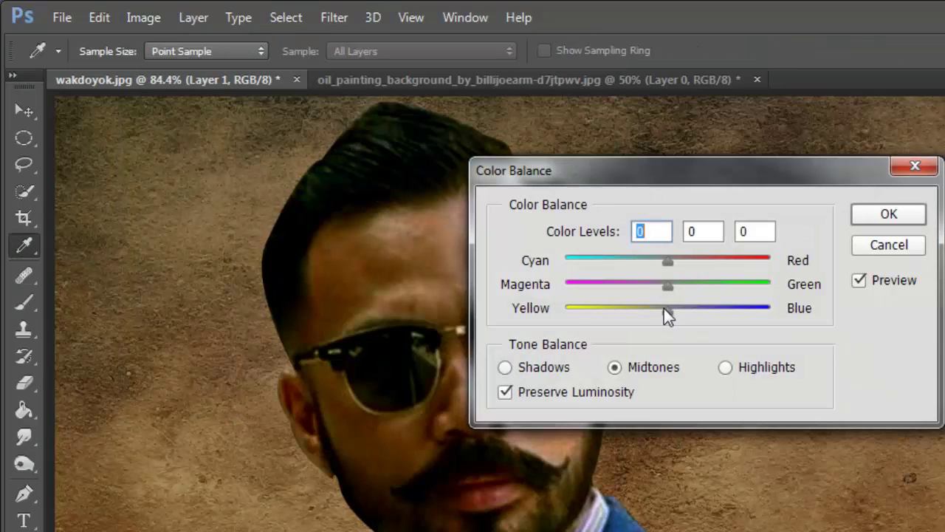
{"action": "mouse_move", "coordinate": [663, 308]}
{"action": "left_mouse_down"}
{"action": "mouse_move", "coordinate": [595, 307]}
{"action": "mouse_move", "coordinate": [690, 312]}
{"action": "mouse_move", "coordinate": [681, 312]}
{"action": "left_mouse_up"}
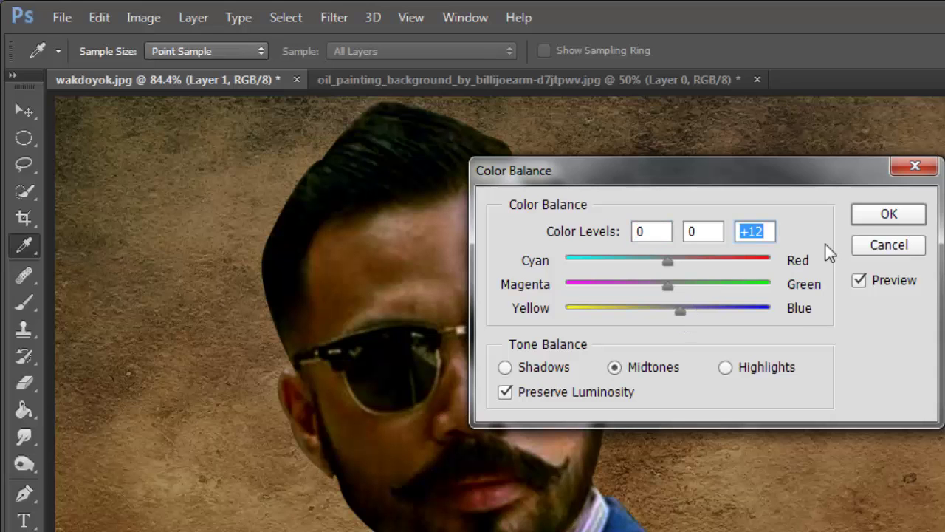
{"action": "left_click", "coordinate": [886, 214]}
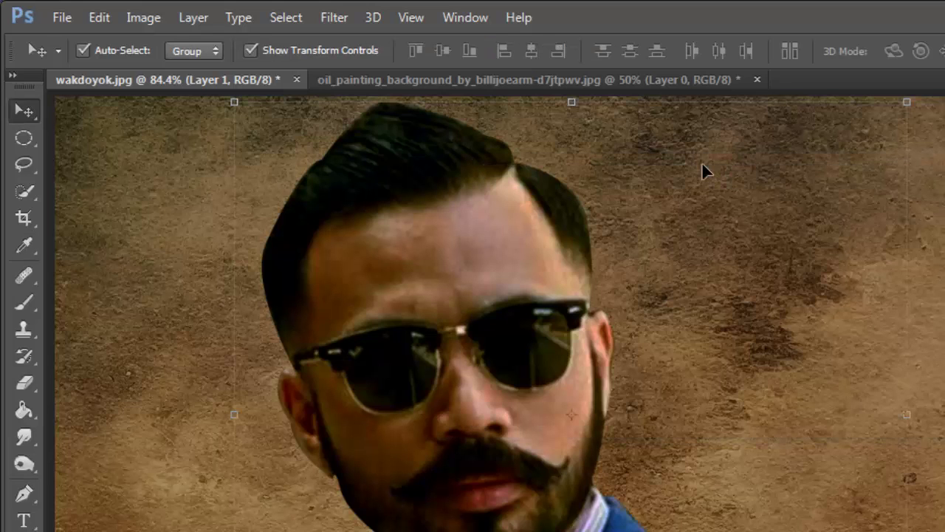
After previewing Film Grain and Colored Pencil, apply Paint Daubs with a small brush and raised sharpness.
{"action": "left_click", "coordinate": [336, 18]}
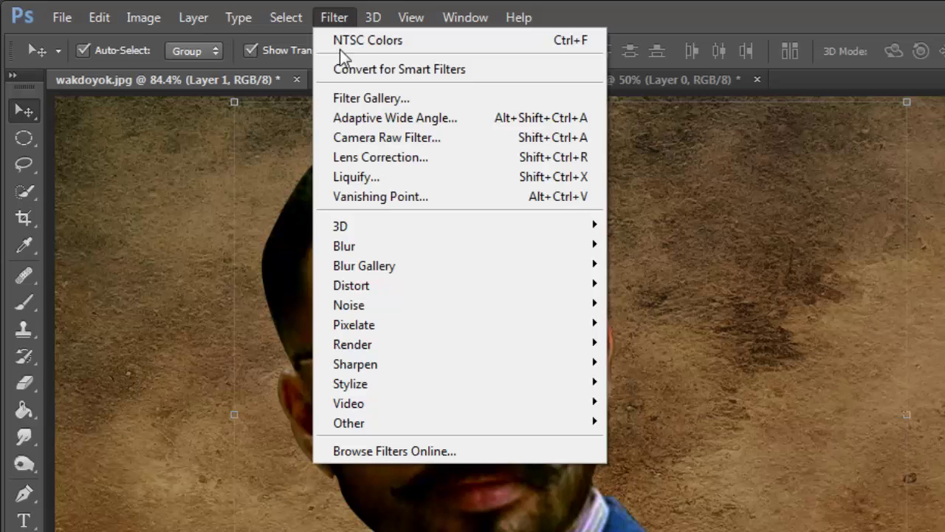
{"action": "left_click", "coordinate": [369, 98]}
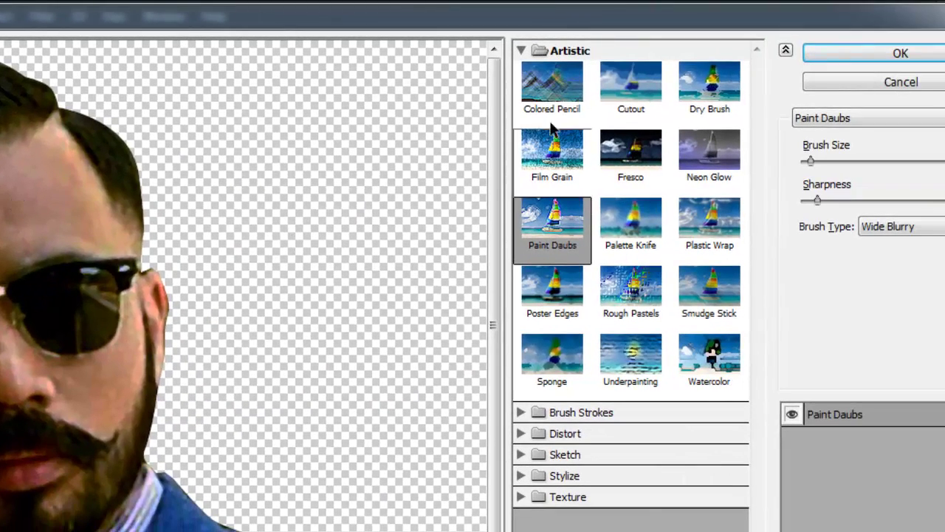
{"action": "left_click", "coordinate": [552, 170]}
{"action": "left_click", "coordinate": [560, 105]}
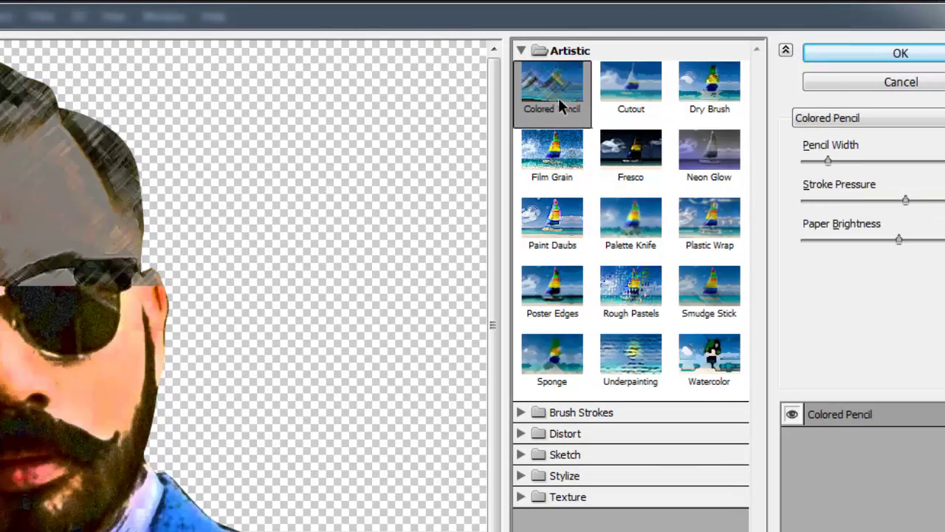
{"action": "left_click", "coordinate": [555, 212]}
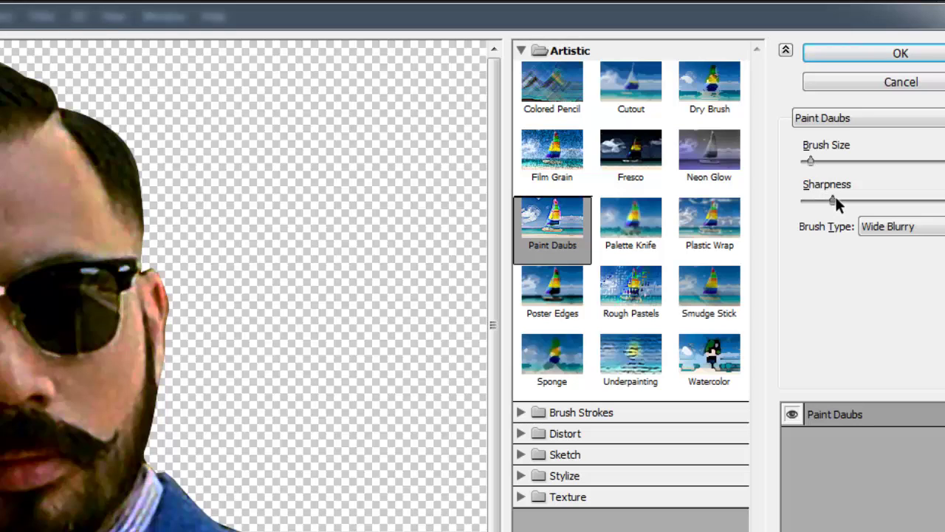
{"action": "left_click_drag", "start_coordinate": [859, 199], "coordinate": [842, 200]}
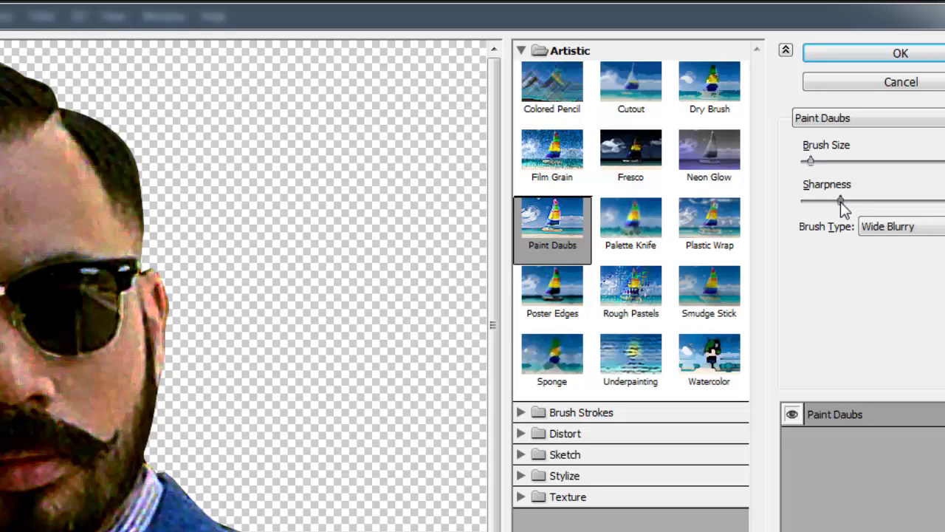
{"action": "left_click_drag", "start_coordinate": [812, 160], "coordinate": [832, 158]}
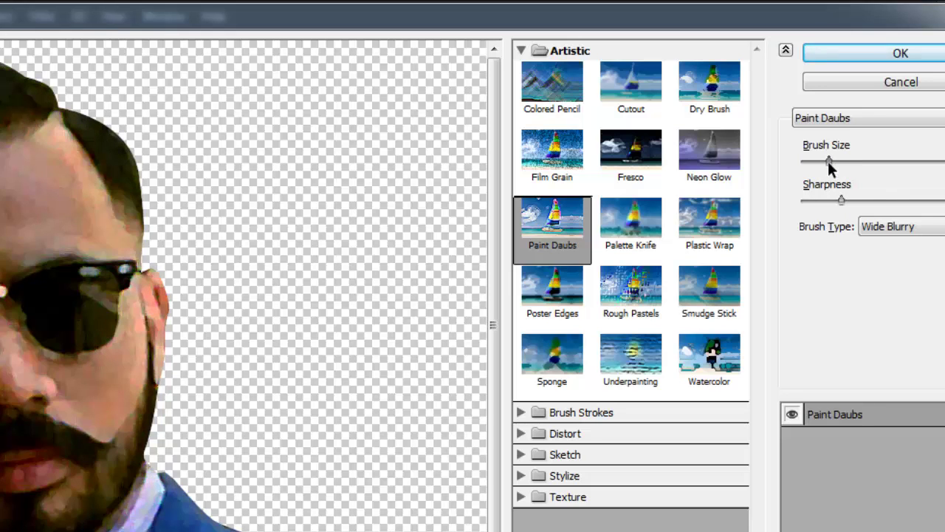
{"action": "mouse_move", "coordinate": [831, 160]}
{"action": "left_mouse_down"}
{"action": "mouse_move", "coordinate": [840, 161]}
{"action": "mouse_move", "coordinate": [810, 174]}
{"action": "left_mouse_up"}
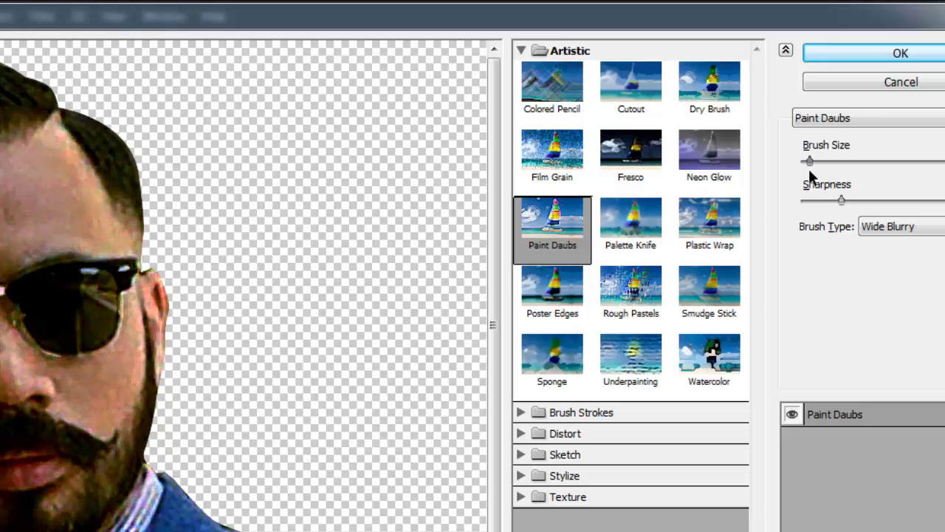
{"action": "left_click", "coordinate": [919, 54]}
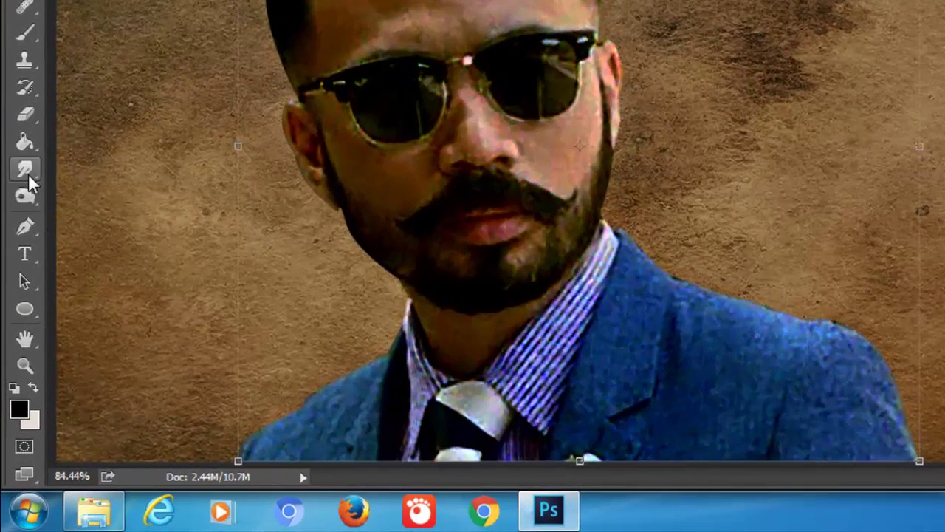
Switch to the Smudge tool with a 30 px brush and zoom to 300% on the forehead.
{"action": "right_click", "coordinate": [28, 180]}
{"action": "left_click", "coordinate": [99, 212]}
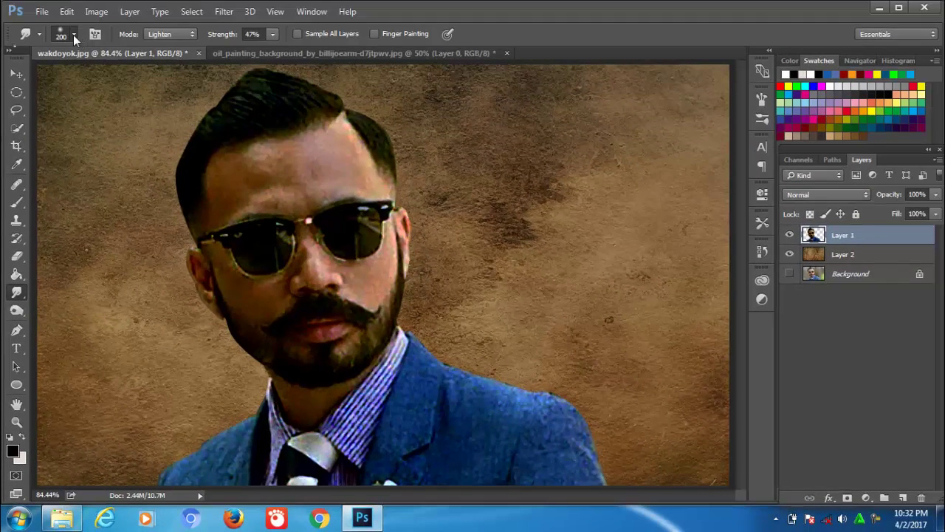
{"action": "left_click", "coordinate": [74, 34]}
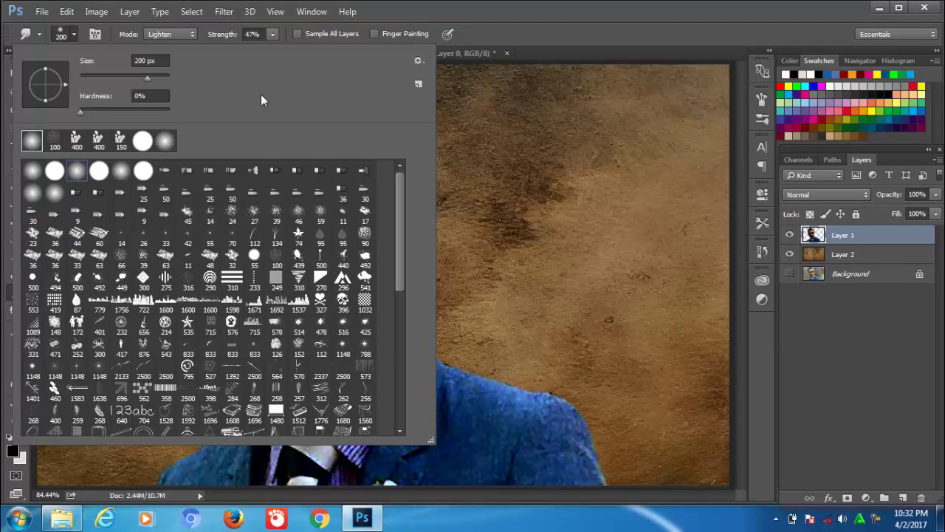
{"action": "key", "text": "Return"}
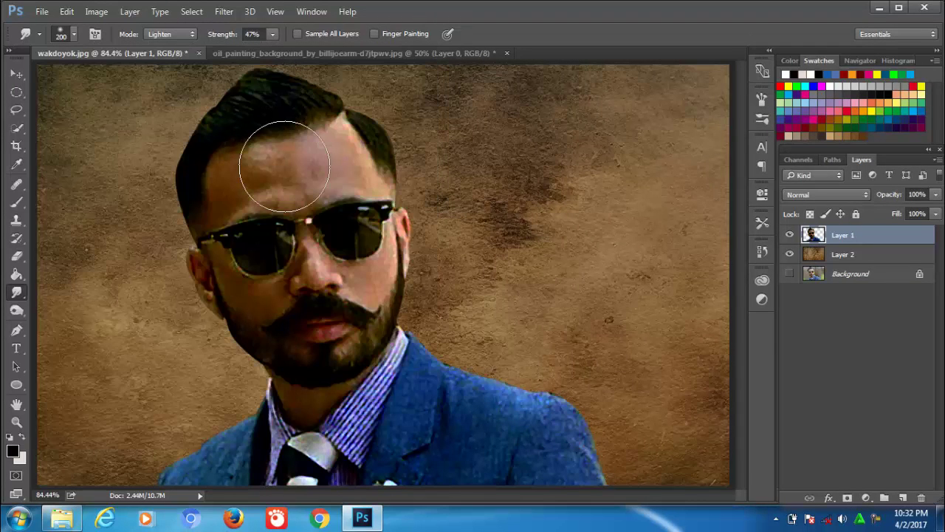
{"action": "key", "text": "bracketleft"}
{"action": "key", "text": "bracketleft"}
{"action": "key", "text": "bracketleft"}
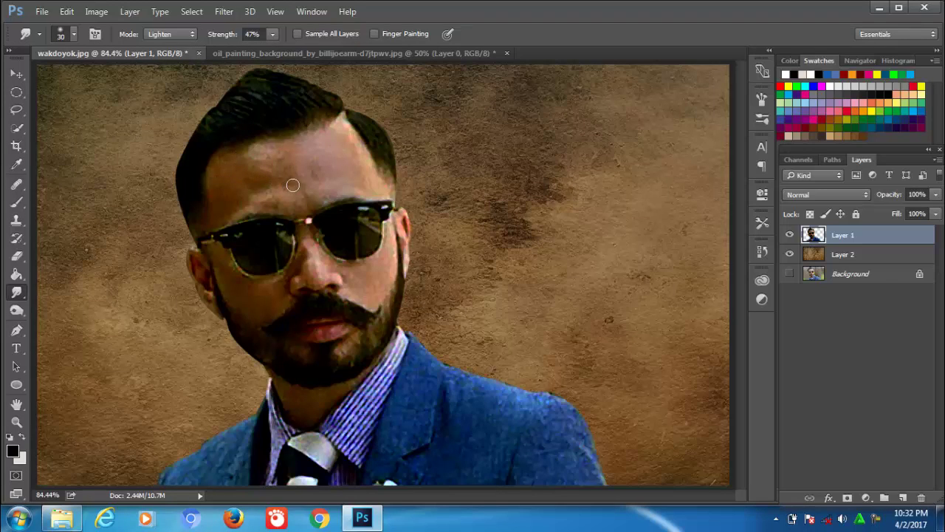
{"action": "left_click", "coordinate": [16, 421]}
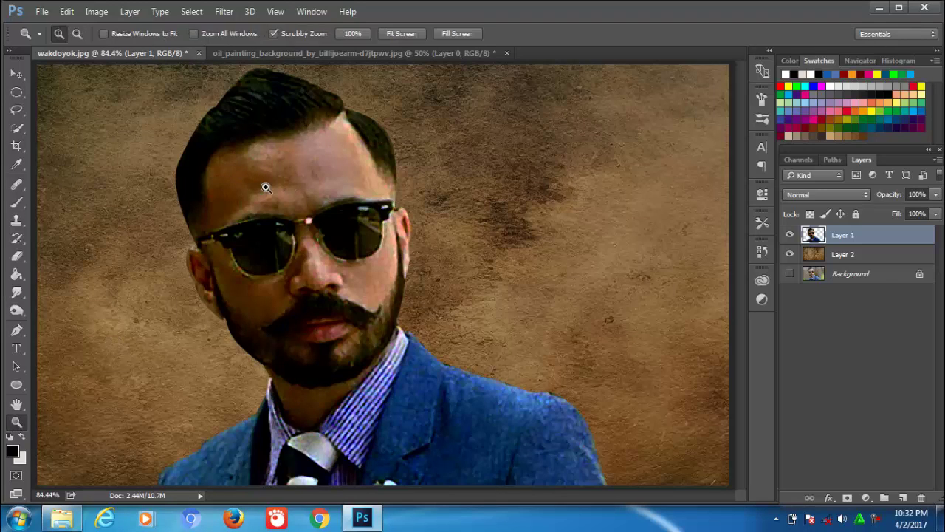
{"action": "left_click", "coordinate": [262, 186]}
{"action": "left_click", "coordinate": [262, 186]}
Smudge the forehead and eyebrow skin into smooth, brushstroke-like streaks.
{"action": "left_click", "coordinate": [16, 292]}
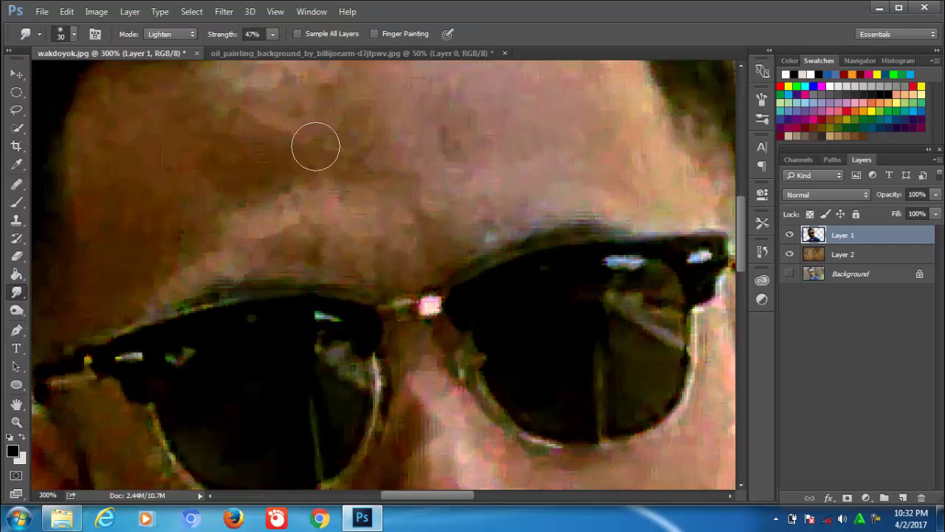
{"action": "left_click_drag", "start_coordinate": [102, 226], "coordinate": [276, 187]}
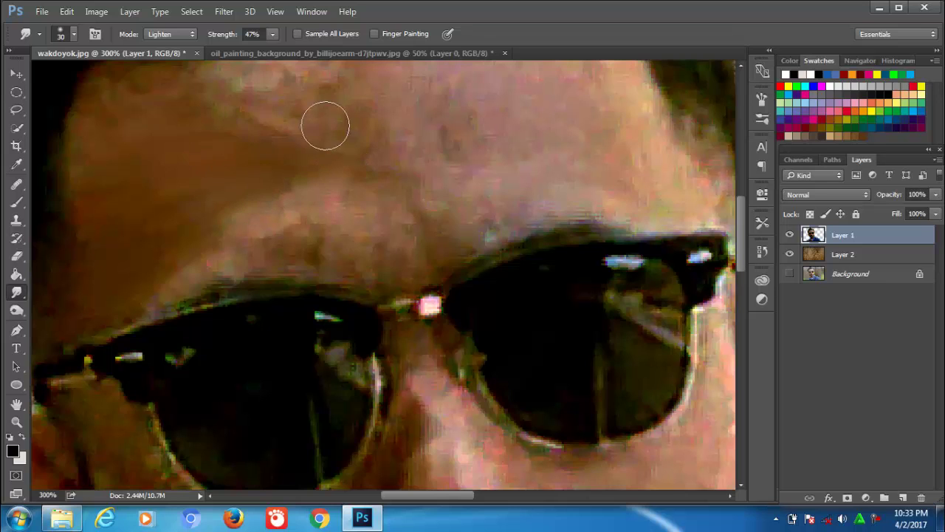
{"action": "left_click_drag", "start_coordinate": [175, 78], "coordinate": [67, 239]}
{"action": "mouse_move", "coordinate": [308, 249]}
{"action": "left_mouse_down"}
{"action": "mouse_move", "coordinate": [374, 207]}
{"action": "mouse_move", "coordinate": [365, 361]}
{"action": "left_mouse_up"}
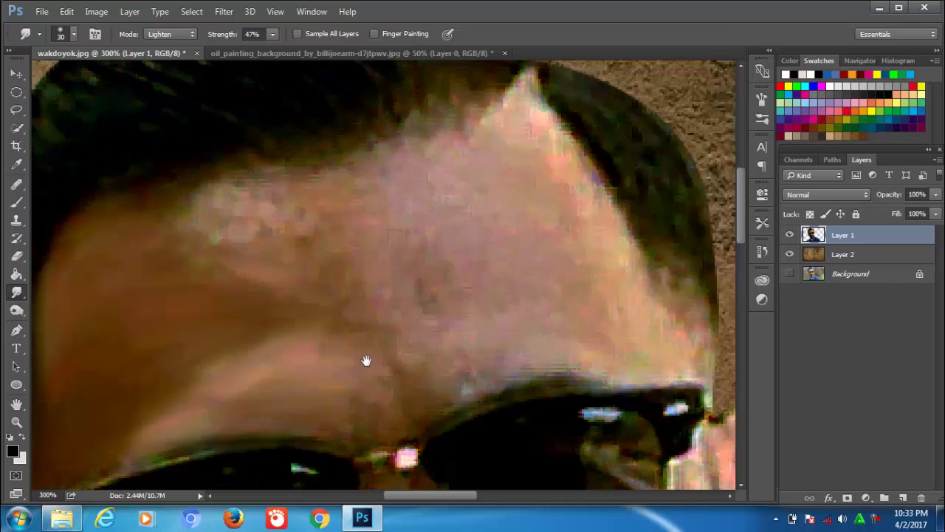
{"action": "mouse_move", "coordinate": [353, 188]}
{"action": "left_mouse_down"}
{"action": "mouse_move", "coordinate": [458, 154]}
{"action": "mouse_move", "coordinate": [209, 240]}
{"action": "mouse_move", "coordinate": [405, 202]}
{"action": "mouse_move", "coordinate": [337, 234]}
{"action": "left_mouse_up"}
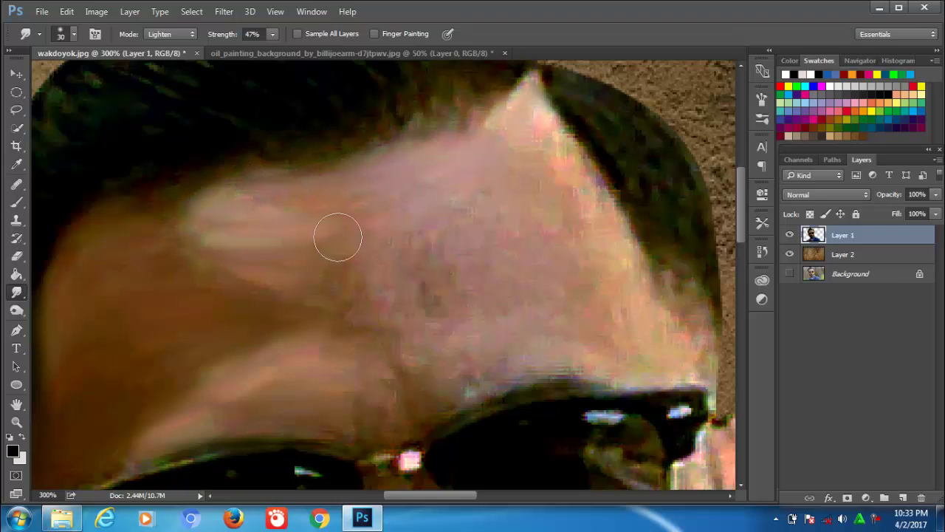
{"action": "mouse_move", "coordinate": [401, 288]}
{"action": "left_mouse_down"}
{"action": "mouse_move", "coordinate": [411, 228]}
{"action": "mouse_move", "coordinate": [497, 175]}
{"action": "mouse_move", "coordinate": [285, 204]}
{"action": "mouse_move", "coordinate": [405, 170]}
{"action": "mouse_move", "coordinate": [532, 95]}
{"action": "mouse_move", "coordinate": [263, 291]}
{"action": "mouse_move", "coordinate": [236, 405]}
{"action": "mouse_move", "coordinate": [264, 314]}
{"action": "mouse_move", "coordinate": [424, 297]}
{"action": "mouse_move", "coordinate": [456, 313]}
{"action": "mouse_move", "coordinate": [453, 344]}
{"action": "mouse_move", "coordinate": [442, 327]}
{"action": "mouse_move", "coordinate": [548, 251]}
{"action": "mouse_move", "coordinate": [384, 296]}
{"action": "left_mouse_up"}
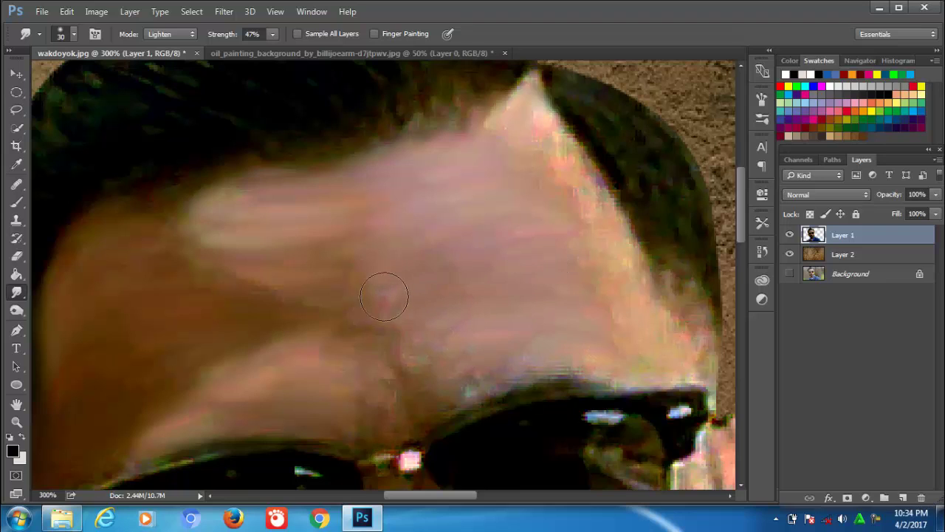
{"action": "mouse_move", "coordinate": [409, 376]}
{"action": "left_mouse_down"}
{"action": "mouse_move", "coordinate": [441, 386]}
{"action": "mouse_move", "coordinate": [401, 352]}
{"action": "mouse_move", "coordinate": [370, 407]}
{"action": "mouse_move", "coordinate": [326, 282]}
{"action": "mouse_move", "coordinate": [348, 349]}
{"action": "mouse_move", "coordinate": [184, 186]}
{"action": "mouse_move", "coordinate": [108, 262]}
{"action": "mouse_move", "coordinate": [156, 244]}
{"action": "mouse_move", "coordinate": [91, 420]}
{"action": "mouse_move", "coordinate": [65, 356]}
{"action": "left_mouse_up"}
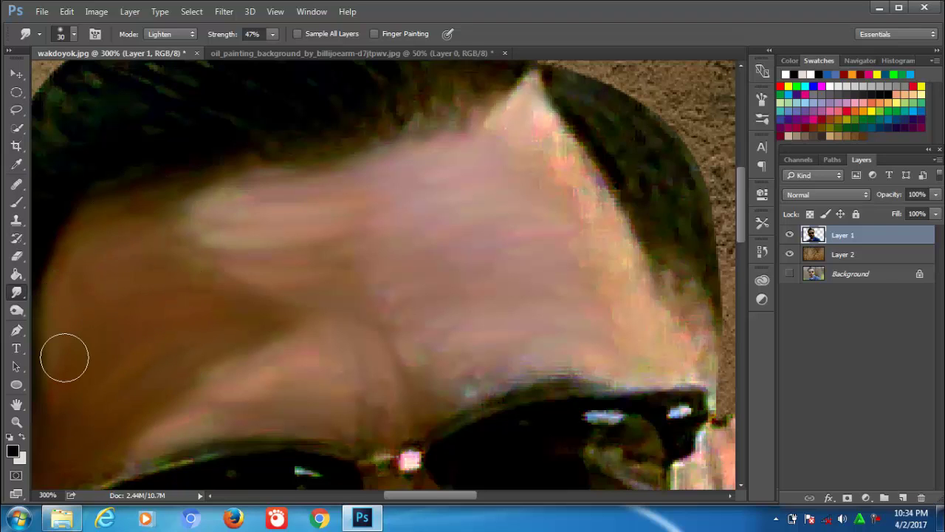
Smear the hairline, the hair's top edge and the sunglasses' upper rim into painterly streaks.
{"action": "mouse_move", "coordinate": [555, 131]}
{"action": "left_mouse_down"}
{"action": "mouse_move", "coordinate": [613, 229]}
{"action": "mouse_move", "coordinate": [661, 350]}
{"action": "mouse_move", "coordinate": [649, 366]}
{"action": "mouse_move", "coordinate": [453, 376]}
{"action": "mouse_move", "coordinate": [521, 311]}
{"action": "mouse_move", "coordinate": [539, 320]}
{"action": "mouse_move", "coordinate": [392, 219]}
{"action": "mouse_move", "coordinate": [545, 154]}
{"action": "mouse_move", "coordinate": [564, 236]}
{"action": "mouse_move", "coordinate": [682, 362]}
{"action": "mouse_move", "coordinate": [687, 328]}
{"action": "left_mouse_up"}
{"action": "left_click_drag", "start_coordinate": [703, 360], "coordinate": [672, 311]}
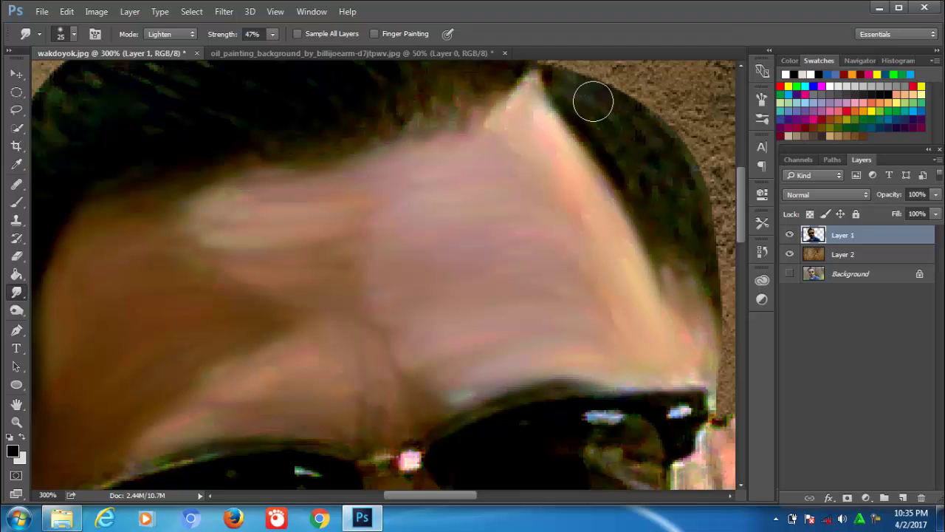
{"action": "mouse_move", "coordinate": [573, 89]}
{"action": "left_mouse_down"}
{"action": "mouse_move", "coordinate": [711, 213]}
{"action": "mouse_move", "coordinate": [587, 91]}
{"action": "mouse_move", "coordinate": [703, 199]}
{"action": "mouse_move", "coordinate": [610, 133]}
{"action": "mouse_move", "coordinate": [621, 170]}
{"action": "mouse_move", "coordinate": [658, 215]}
{"action": "mouse_move", "coordinate": [668, 182]}
{"action": "mouse_move", "coordinate": [658, 194]}
{"action": "mouse_move", "coordinate": [660, 236]}
{"action": "mouse_move", "coordinate": [566, 84]}
{"action": "mouse_move", "coordinate": [575, 100]}
{"action": "left_mouse_up"}
{"action": "scroll", "coordinate": [628, 296], "scroll_direction": "up", "scroll_amount": 3}
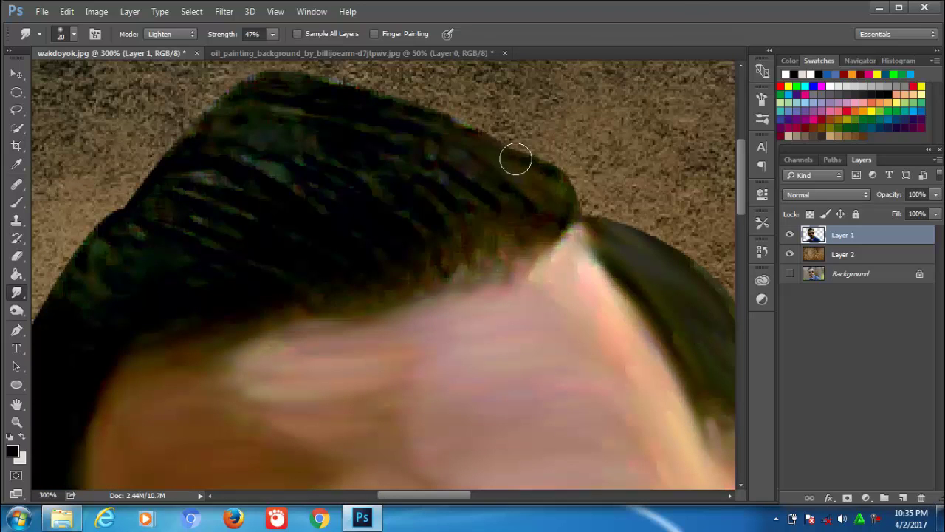
{"action": "mouse_move", "coordinate": [497, 181]}
{"action": "left_mouse_down"}
{"action": "mouse_move", "coordinate": [473, 194]}
{"action": "mouse_move", "coordinate": [457, 180]}
{"action": "mouse_move", "coordinate": [392, 207]}
{"action": "mouse_move", "coordinate": [412, 268]}
{"action": "mouse_move", "coordinate": [327, 300]}
{"action": "mouse_move", "coordinate": [306, 226]}
{"action": "mouse_move", "coordinate": [236, 162]}
{"action": "mouse_move", "coordinate": [295, 199]}
{"action": "left_mouse_up"}
{"action": "mouse_move", "coordinate": [496, 141]}
{"action": "left_mouse_down"}
{"action": "mouse_move", "coordinate": [538, 155]}
{"action": "mouse_move", "coordinate": [369, 99]}
{"action": "mouse_move", "coordinate": [289, 113]}
{"action": "mouse_move", "coordinate": [243, 194]}
{"action": "mouse_move", "coordinate": [202, 154]}
{"action": "mouse_move", "coordinate": [354, 239]}
{"action": "mouse_move", "coordinate": [134, 246]}
{"action": "mouse_move", "coordinate": [196, 270]}
{"action": "mouse_move", "coordinate": [97, 268]}
{"action": "mouse_move", "coordinate": [88, 317]}
{"action": "mouse_move", "coordinate": [79, 263]}
{"action": "mouse_move", "coordinate": [367, 148]}
{"action": "mouse_move", "coordinate": [397, 195]}
{"action": "mouse_move", "coordinate": [333, 290]}
{"action": "mouse_move", "coordinate": [335, 272]}
{"action": "mouse_move", "coordinate": [297, 403]}
{"action": "mouse_move", "coordinate": [293, 293]}
{"action": "mouse_move", "coordinate": [295, 348]}
{"action": "left_mouse_up"}
{"action": "scroll", "coordinate": [295, 348], "scroll_direction": "down", "scroll_amount": 5}
{"action": "mouse_move", "coordinate": [346, 173]}
{"action": "left_mouse_down"}
{"action": "mouse_move", "coordinate": [335, 285]}
{"action": "mouse_move", "coordinate": [320, 196]}
{"action": "mouse_move", "coordinate": [274, 200]}
{"action": "mouse_move", "coordinate": [270, 169]}
{"action": "mouse_move", "coordinate": [277, 228]}
{"action": "mouse_move", "coordinate": [338, 391]}
{"action": "left_mouse_up"}
{"action": "left_click_drag", "start_coordinate": [372, 314], "coordinate": [650, 288]}
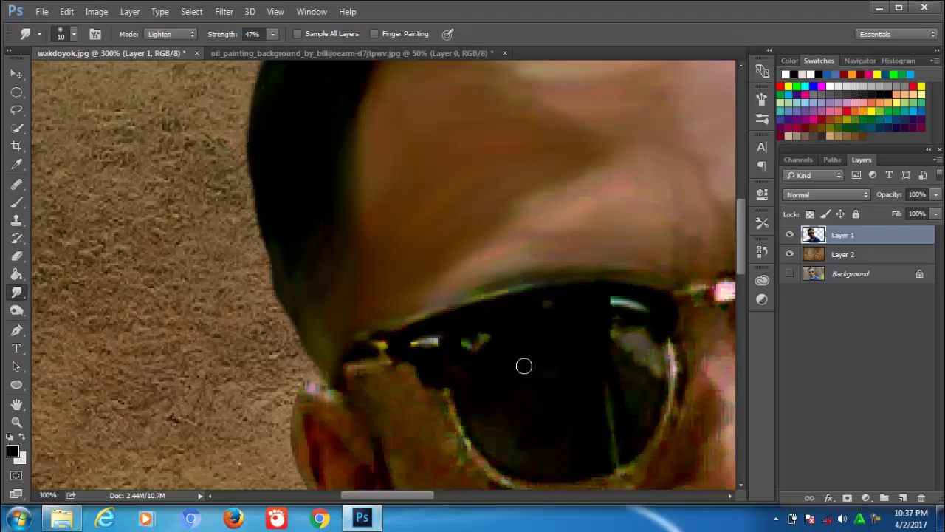
With a larger Smudge brush, smear the lens reflection and smooth the upper and right rims.
{"action": "key", "text": "bracketright"}
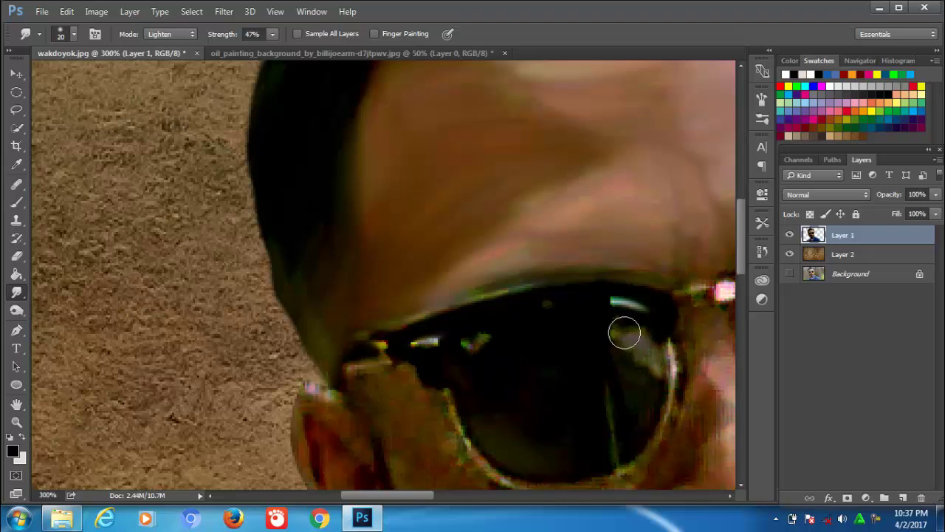
{"action": "mouse_move", "coordinate": [624, 333]}
{"action": "left_mouse_down"}
{"action": "mouse_move", "coordinate": [625, 354]}
{"action": "mouse_move", "coordinate": [638, 342]}
{"action": "left_mouse_up"}
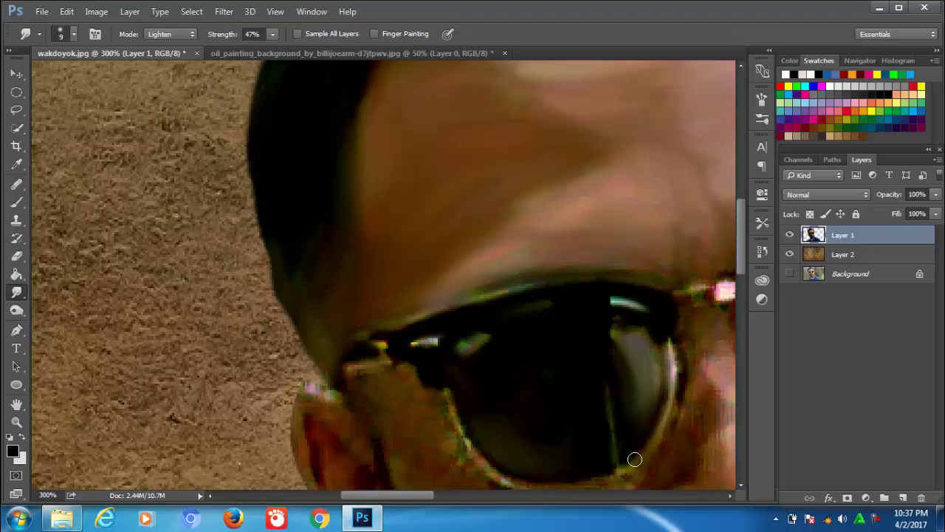
{"action": "left_click_drag", "start_coordinate": [596, 452], "coordinate": [573, 331]}
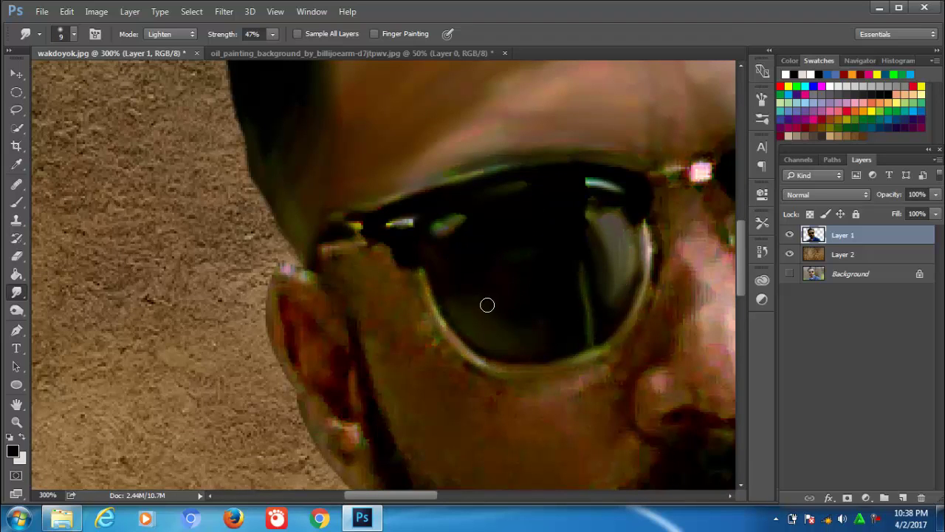
{"action": "left_click_drag", "start_coordinate": [586, 176], "coordinate": [232, 246]}
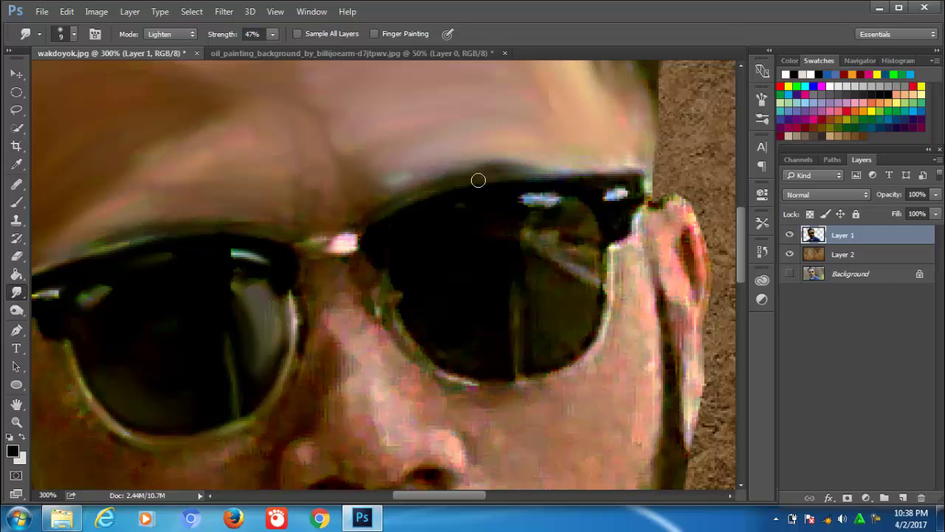
{"action": "left_click_drag", "start_coordinate": [612, 180], "coordinate": [592, 201]}
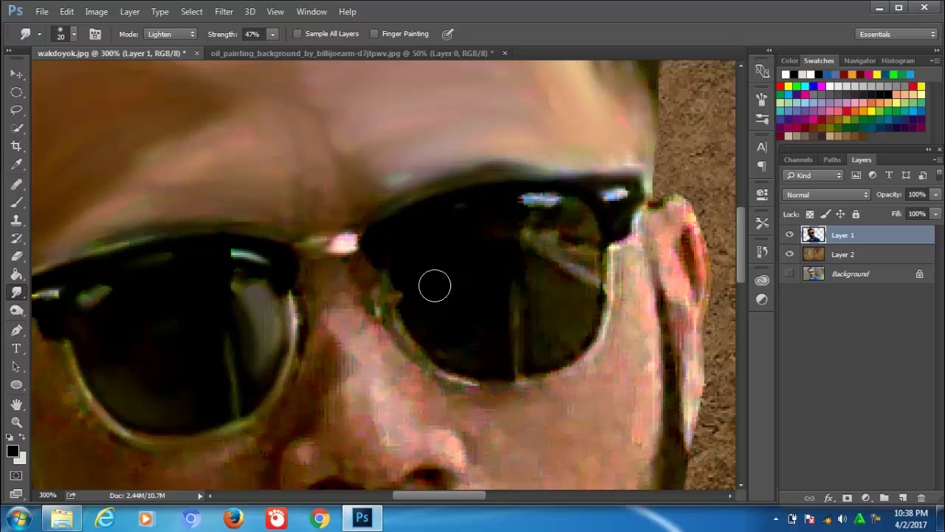
{"action": "mouse_move", "coordinate": [498, 234]}
{"action": "left_mouse_down"}
{"action": "mouse_move", "coordinate": [542, 203]}
{"action": "mouse_move", "coordinate": [574, 250]}
{"action": "mouse_move", "coordinate": [574, 308]}
{"action": "mouse_move", "coordinate": [573, 298]}
{"action": "mouse_move", "coordinate": [540, 350]}
{"action": "mouse_move", "coordinate": [515, 342]}
{"action": "left_mouse_up"}
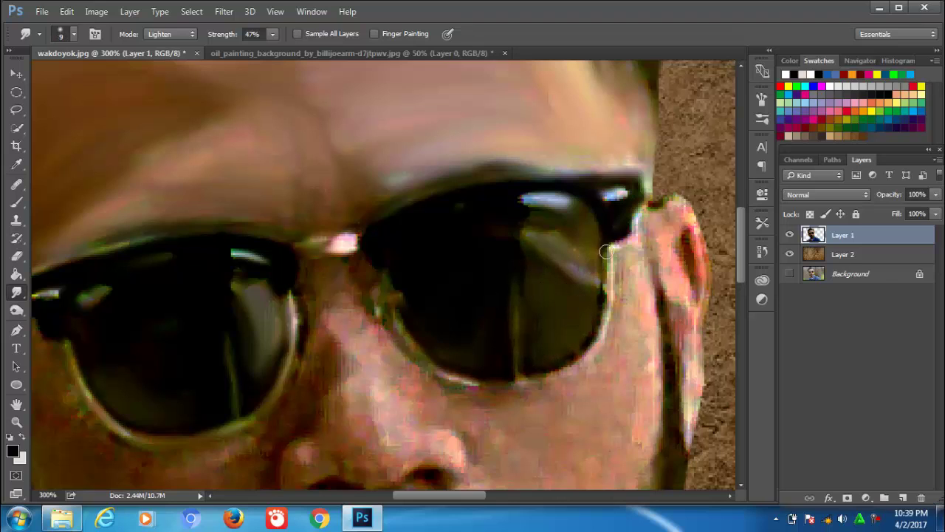
{"action": "left_click_drag", "start_coordinate": [609, 250], "coordinate": [599, 347]}
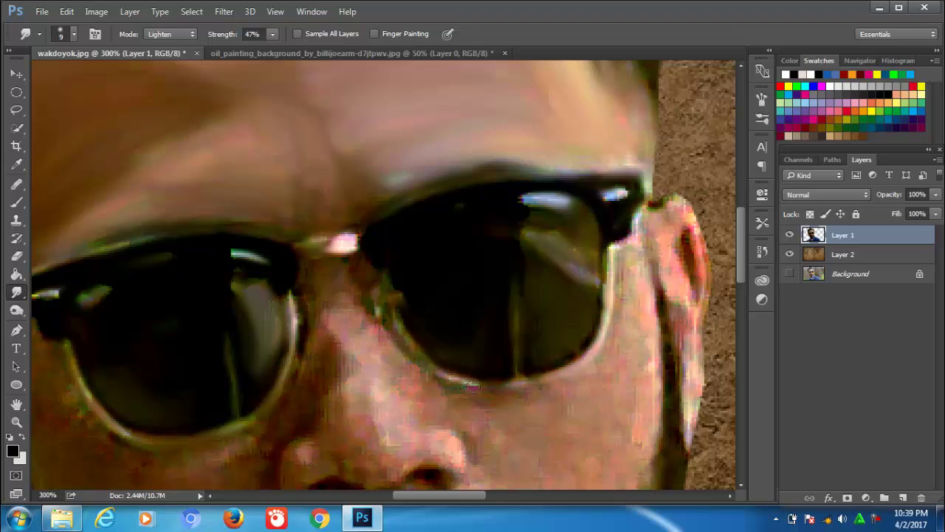
Smooth the lower and nose-side rims, then soften skin beside the nose, lens and cheek.
{"action": "mouse_move", "coordinate": [473, 385]}
{"action": "left_mouse_down"}
{"action": "mouse_move", "coordinate": [553, 373]}
{"action": "mouse_move", "coordinate": [402, 337]}
{"action": "left_mouse_up"}
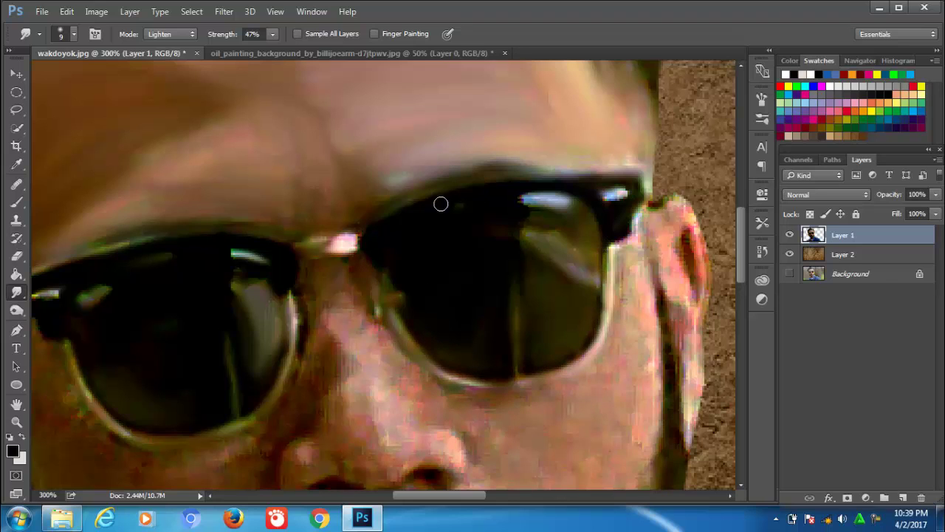
{"action": "left_click_drag", "start_coordinate": [374, 305], "coordinate": [350, 271]}
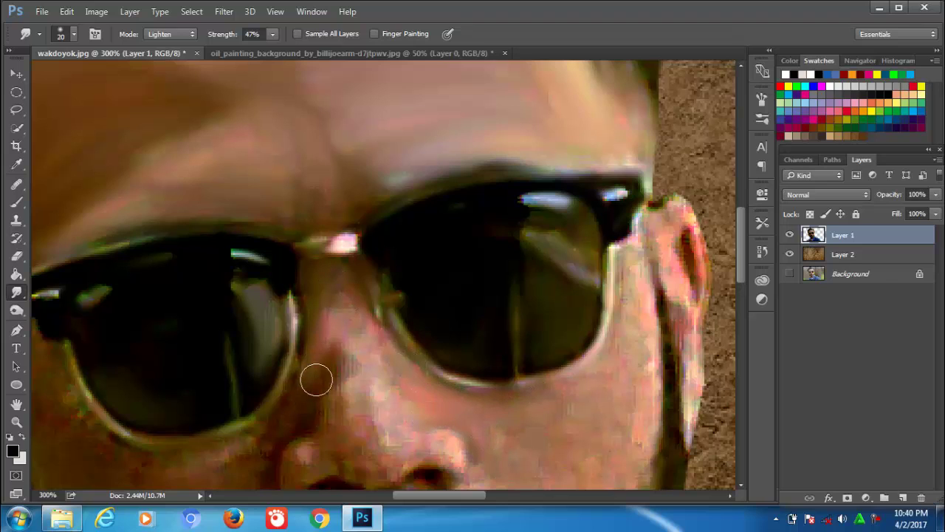
{"action": "left_click_drag", "start_coordinate": [360, 408], "coordinate": [352, 333]}
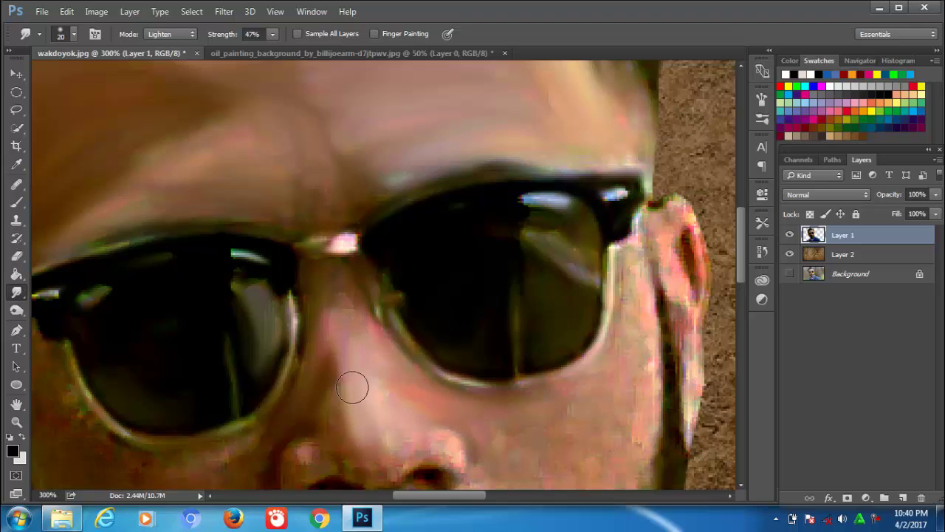
{"action": "left_click_drag", "start_coordinate": [636, 244], "coordinate": [618, 401]}
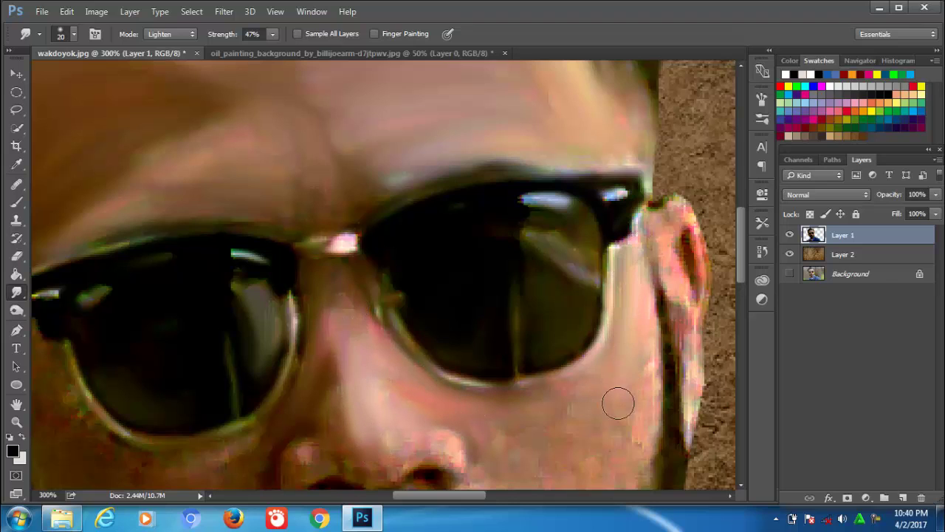
{"action": "key", "text": "bracketleft"}
{"action": "mouse_move", "coordinate": [643, 209]}
{"action": "left_mouse_down"}
{"action": "mouse_move", "coordinate": [647, 331]}
{"action": "mouse_move", "coordinate": [498, 424]}
{"action": "mouse_move", "coordinate": [483, 411]}
{"action": "left_mouse_up"}
Smudge the nose bridge, the jawline down to the chin, and the ear's back edge.
{"action": "key", "text": "bracketright"}
{"action": "key", "text": "bracketright"}
{"action": "key", "text": "bracketright"}
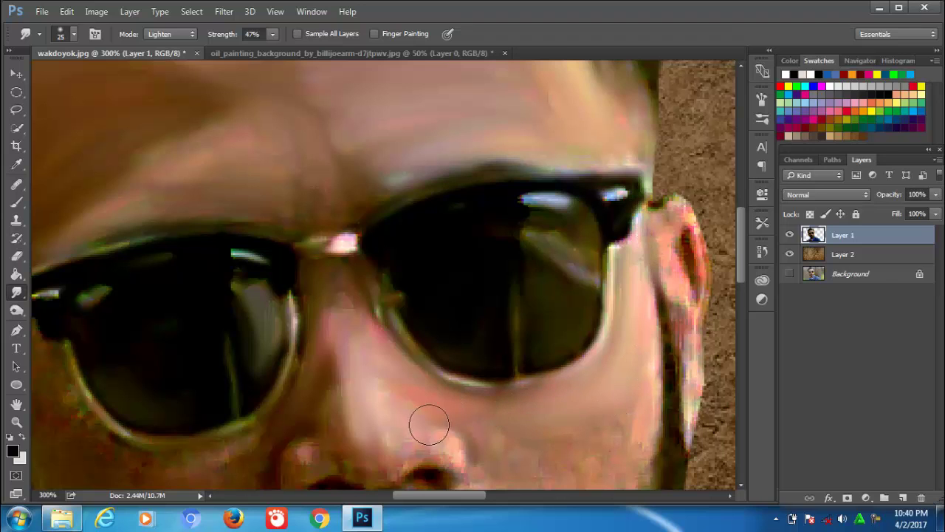
{"action": "left_click_drag", "start_coordinate": [603, 452], "coordinate": [476, 269]}
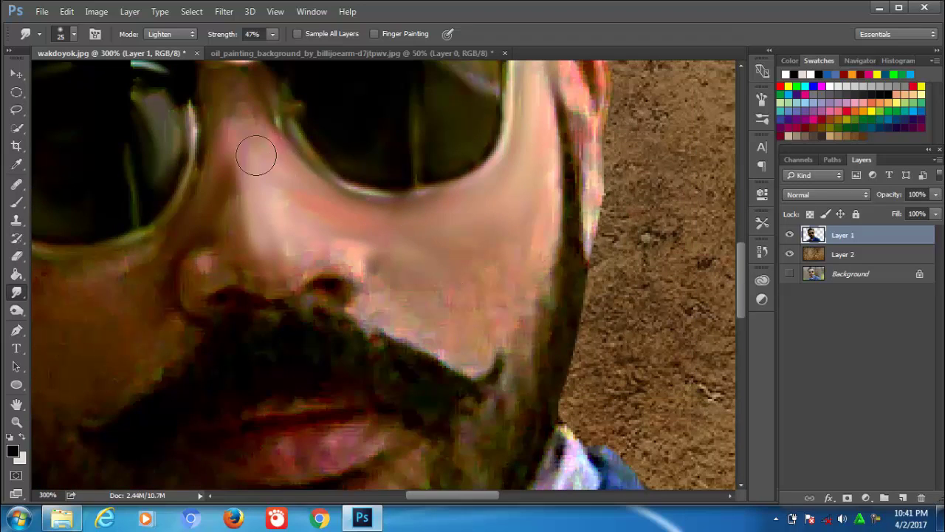
{"action": "mouse_move", "coordinate": [256, 155]}
{"action": "left_mouse_down"}
{"action": "mouse_move", "coordinate": [249, 200]}
{"action": "mouse_move", "coordinate": [379, 228]}
{"action": "mouse_move", "coordinate": [412, 294]}
{"action": "mouse_move", "coordinate": [512, 244]}
{"action": "mouse_move", "coordinate": [461, 281]}
{"action": "mouse_move", "coordinate": [398, 261]}
{"action": "mouse_move", "coordinate": [441, 339]}
{"action": "mouse_move", "coordinate": [499, 319]}
{"action": "left_mouse_up"}
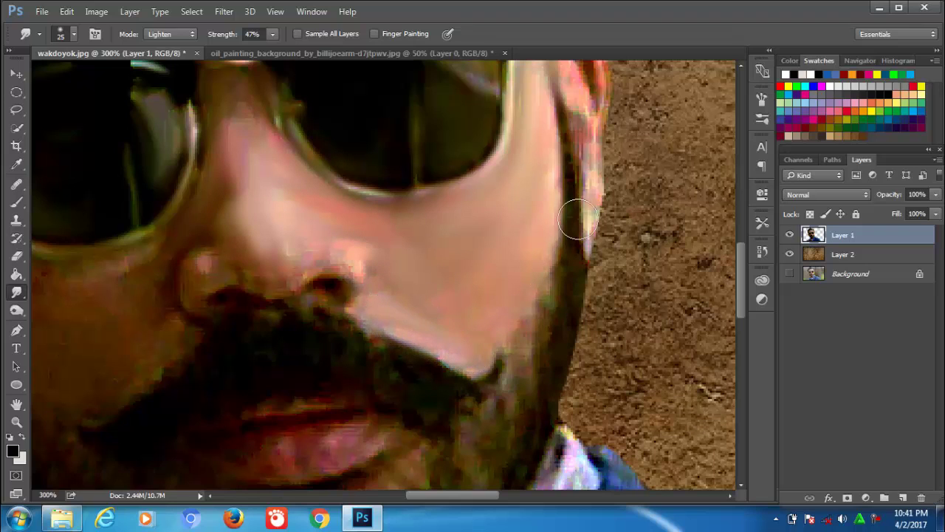
{"action": "mouse_move", "coordinate": [566, 115]}
{"action": "left_mouse_down"}
{"action": "mouse_move", "coordinate": [566, 302]}
{"action": "mouse_move", "coordinate": [516, 389]}
{"action": "mouse_move", "coordinate": [513, 372]}
{"action": "mouse_move", "coordinate": [481, 443]}
{"action": "mouse_move", "coordinate": [529, 470]}
{"action": "left_mouse_up"}
{"action": "scroll", "coordinate": [568, 214], "scroll_direction": "up", "scroll_amount": 3}
{"action": "scroll", "coordinate": [477, 195], "scroll_direction": "right", "scroll_amount": 2}
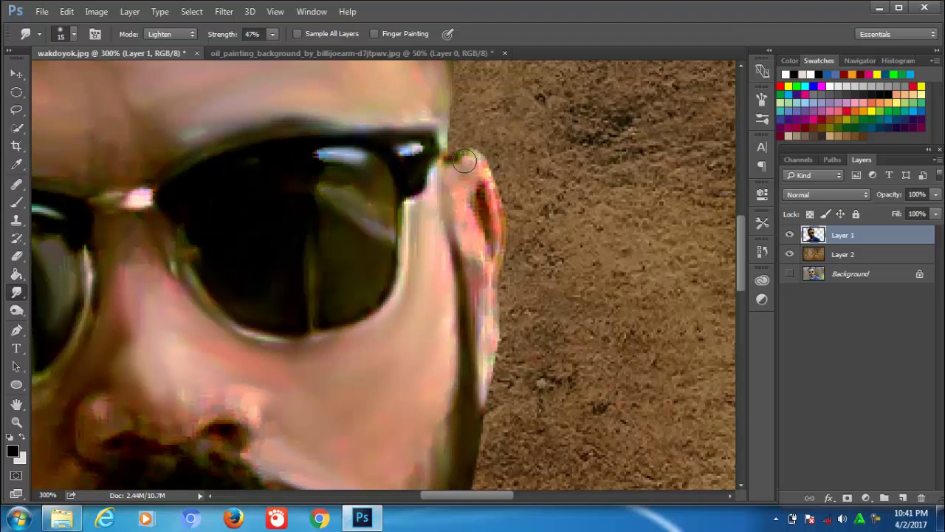
{"action": "mouse_move", "coordinate": [464, 161]}
{"action": "left_mouse_down"}
{"action": "mouse_move", "coordinate": [493, 221]}
{"action": "mouse_move", "coordinate": [468, 247]}
{"action": "mouse_move", "coordinate": [494, 347]}
{"action": "mouse_move", "coordinate": [495, 312]}
{"action": "left_mouse_up"}
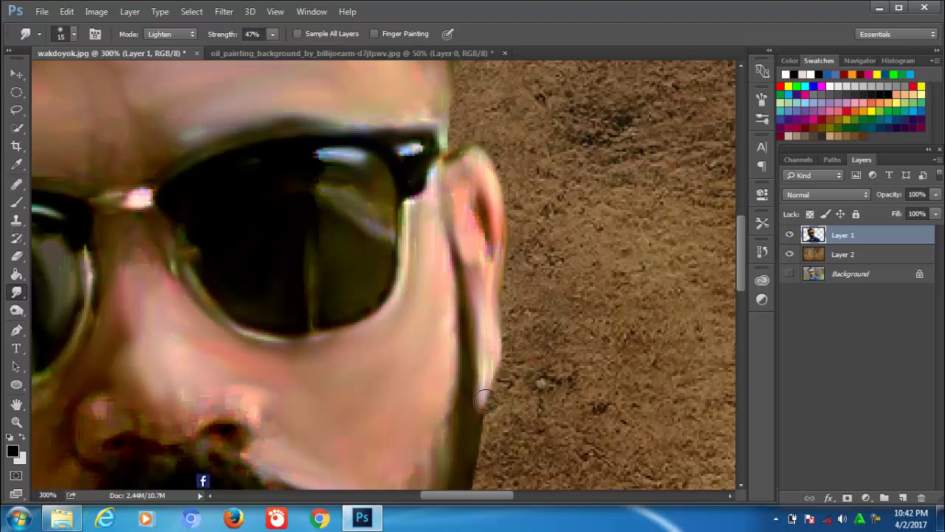
Smudge the mustache upward below the nose and lightly smear the lips with an 8 px brush.
{"action": "key", "text": "bracketleft"}
{"action": "key", "text": "bracketleft"}
{"action": "key", "text": "bracketleft"}
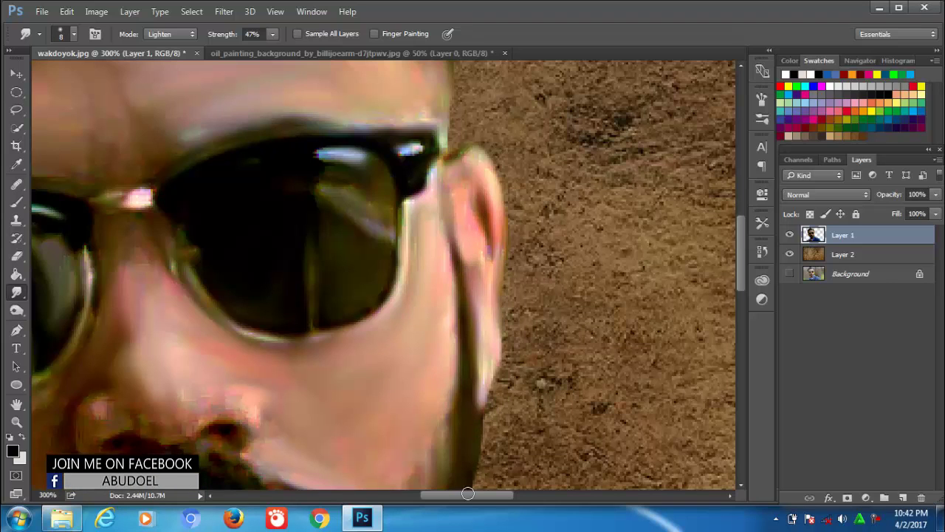
{"action": "scroll", "coordinate": [445, 279], "scroll_direction": "down", "scroll_amount": 4}
{"action": "scroll", "coordinate": [418, 165], "scroll_direction": "down", "scroll_amount": 2}
{"action": "scroll", "coordinate": [391, 231], "scroll_direction": "down", "scroll_amount": 1}
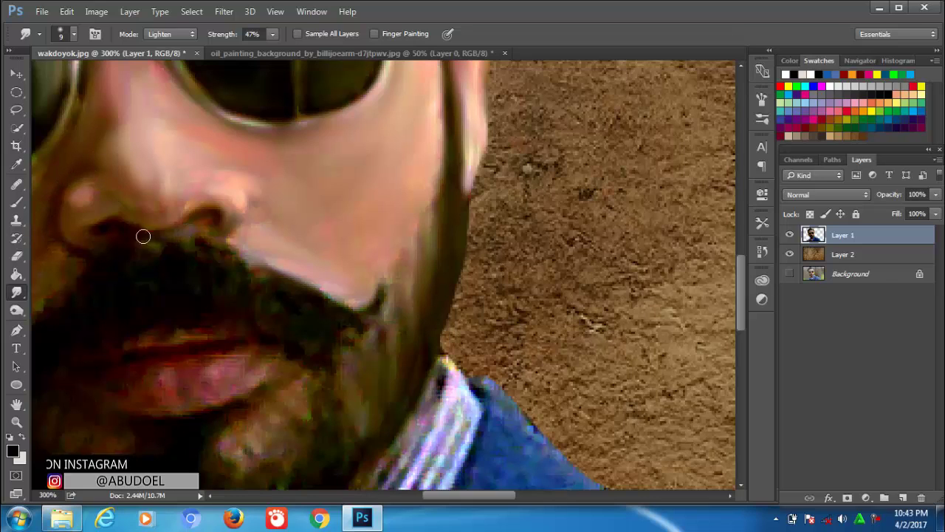
{"action": "key", "text": "bracketright"}
{"action": "key", "text": "bracketright"}
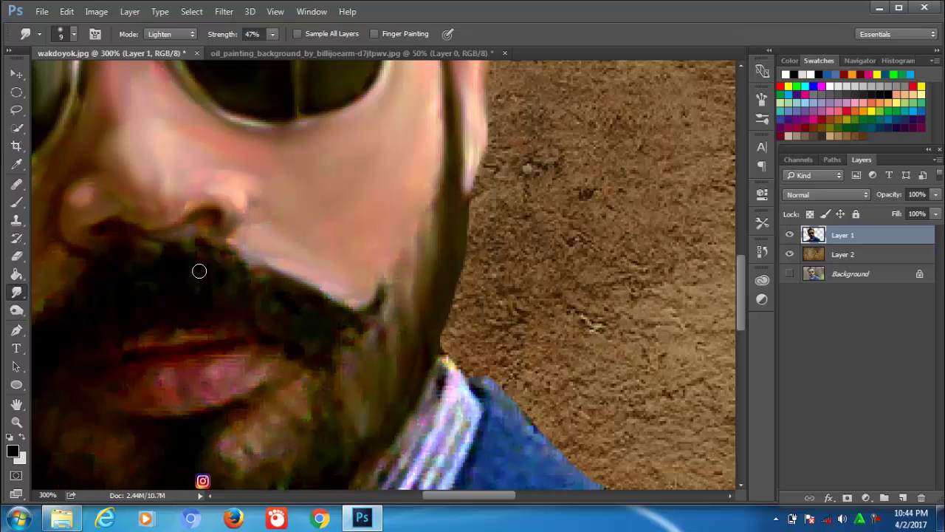
{"action": "left_click_drag", "start_coordinate": [196, 271], "coordinate": [187, 249]}
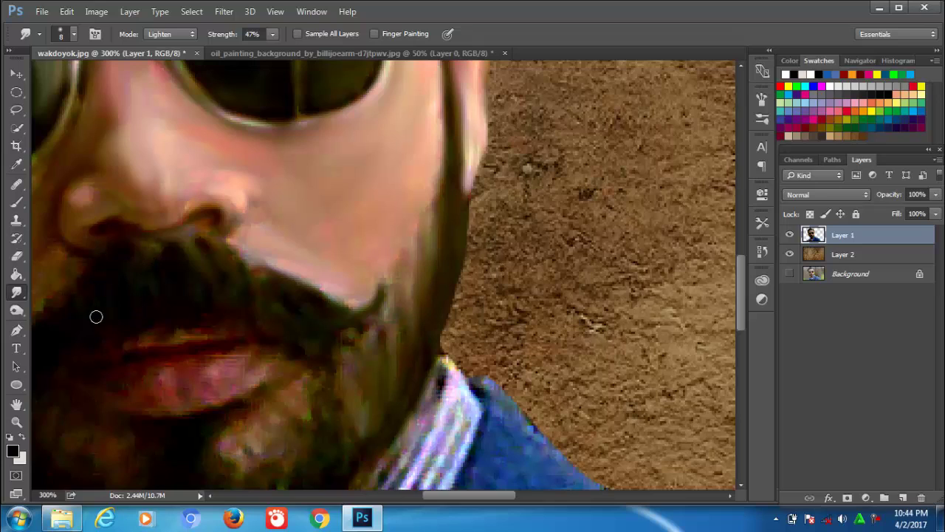
{"action": "left_click_drag", "start_coordinate": [227, 337], "coordinate": [230, 335]}
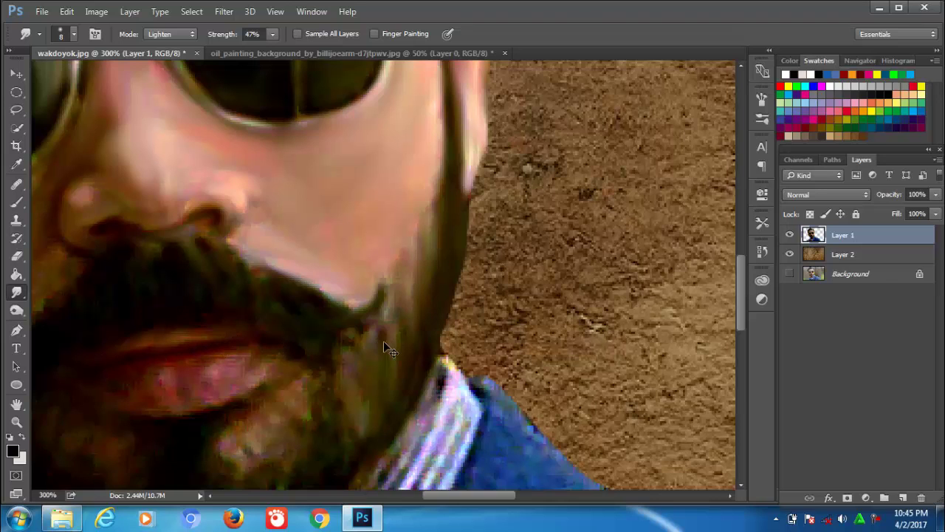
{"action": "key", "text": "ctrl+0"}
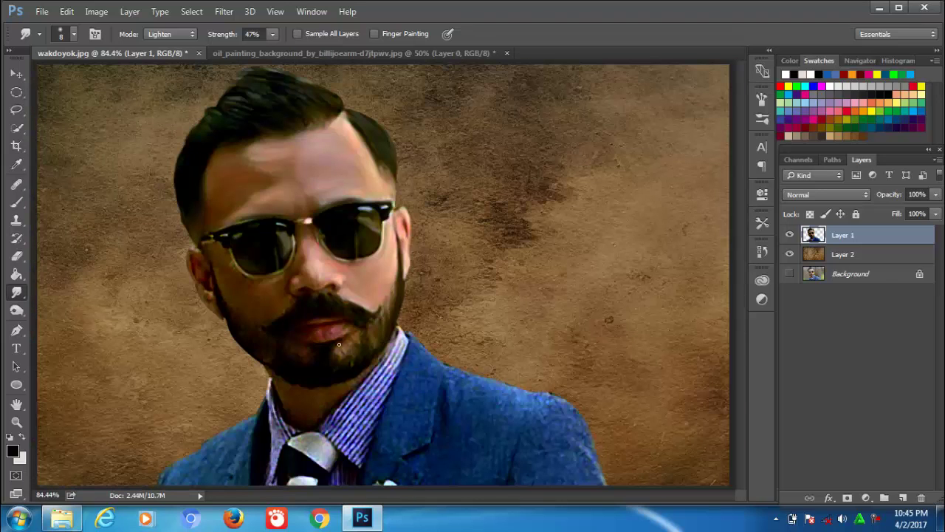
At 300% zoom, smear the upper and lower lips and blend the beard below and beside the mouth.
{"action": "scroll", "coordinate": [339, 316], "scroll_direction": "up", "scroll_amount": 2}
{"action": "scroll", "coordinate": [296, 303], "scroll_direction": "up", "scroll_amount": 1}
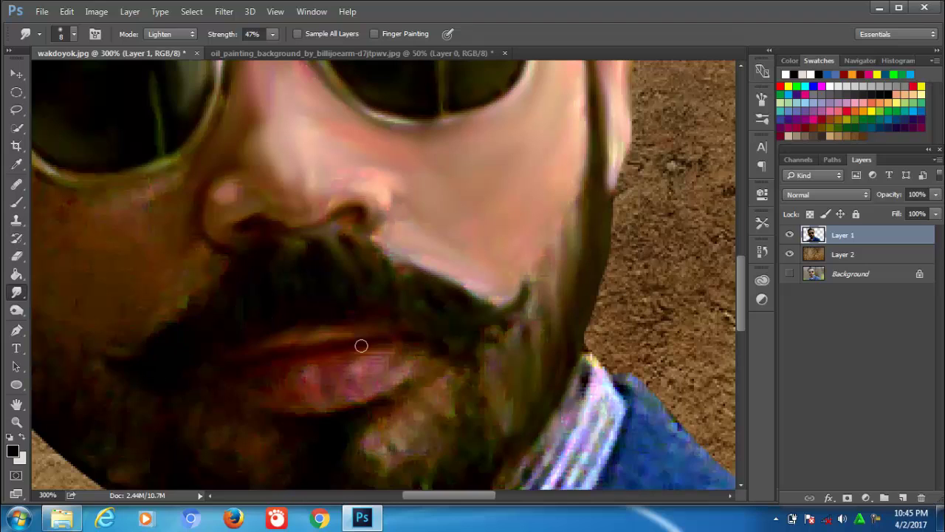
{"action": "left_click_drag", "start_coordinate": [387, 369], "coordinate": [247, 399]}
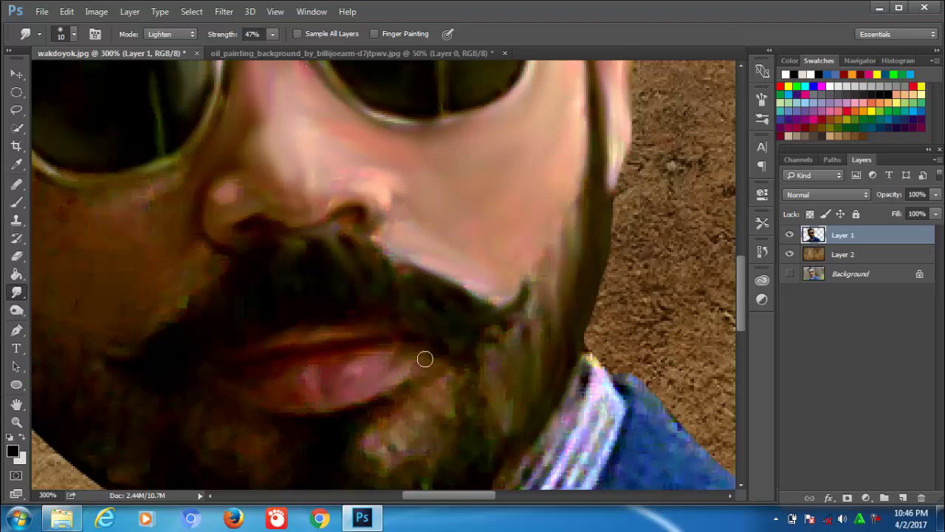
{"action": "left_click_drag", "start_coordinate": [425, 359], "coordinate": [270, 402]}
{"action": "left_click_drag", "start_coordinate": [362, 355], "coordinate": [220, 373]}
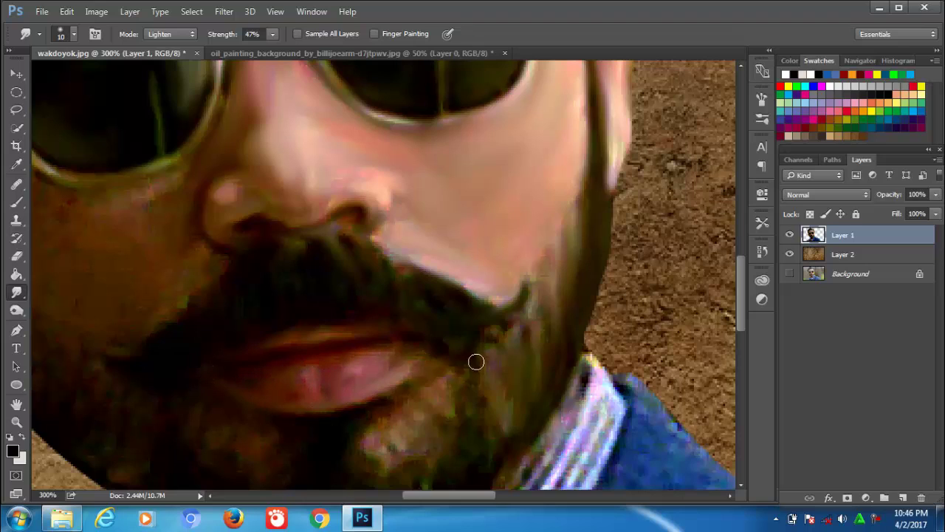
{"action": "mouse_move", "coordinate": [475, 362]}
{"action": "left_mouse_down"}
{"action": "mouse_move", "coordinate": [409, 391]}
{"action": "mouse_move", "coordinate": [349, 435]}
{"action": "left_mouse_up"}
{"action": "mouse_move", "coordinate": [463, 364]}
{"action": "left_mouse_down"}
{"action": "mouse_move", "coordinate": [477, 409]}
{"action": "mouse_move", "coordinate": [517, 318]}
{"action": "mouse_move", "coordinate": [492, 340]}
{"action": "mouse_move", "coordinate": [514, 336]}
{"action": "mouse_move", "coordinate": [509, 431]}
{"action": "mouse_move", "coordinate": [450, 440]}
{"action": "mouse_move", "coordinate": [416, 418]}
{"action": "mouse_move", "coordinate": [384, 448]}
{"action": "mouse_move", "coordinate": [372, 416]}
{"action": "mouse_move", "coordinate": [332, 424]}
{"action": "left_mouse_up"}
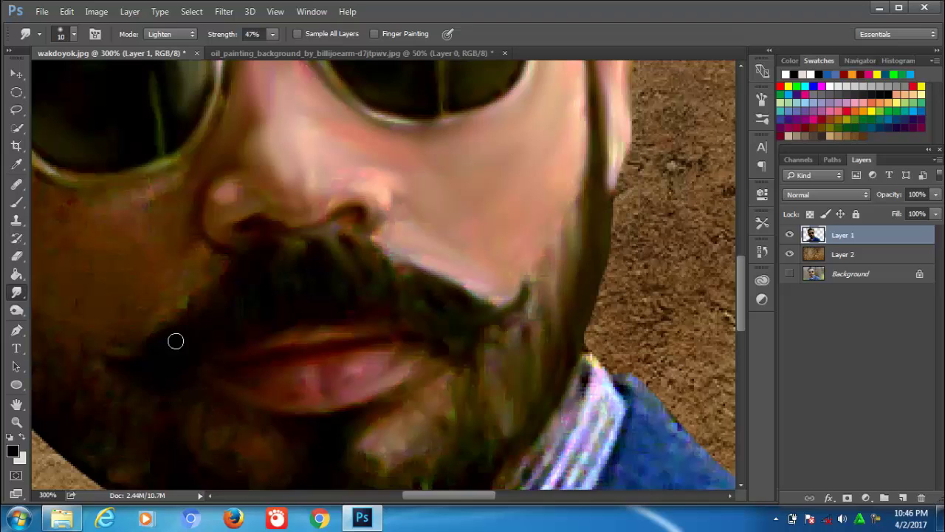
{"action": "scroll", "coordinate": [303, 225], "scroll_direction": "down", "scroll_amount": 5}
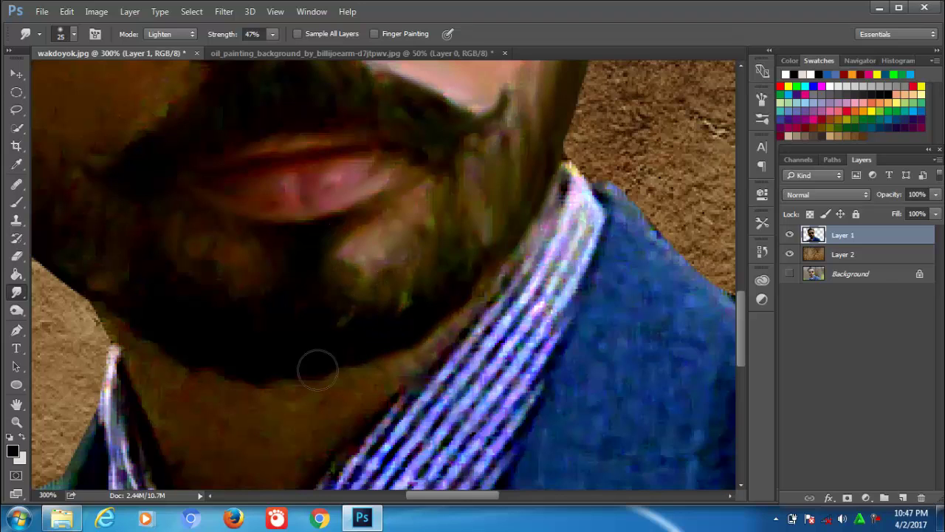
Smudge the beard's jaw edge with a 25 px brush and the ear's reddish spot at 15 px.
{"action": "key", "text": "bracketright"}
{"action": "key", "text": "bracketright"}
{"action": "key", "text": "bracketright"}
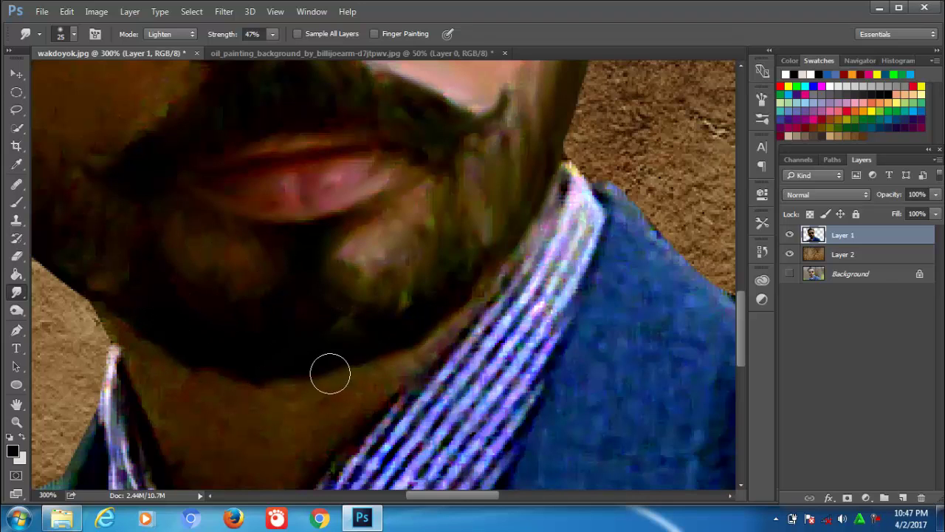
{"action": "left_click_drag", "start_coordinate": [109, 288], "coordinate": [313, 380]}
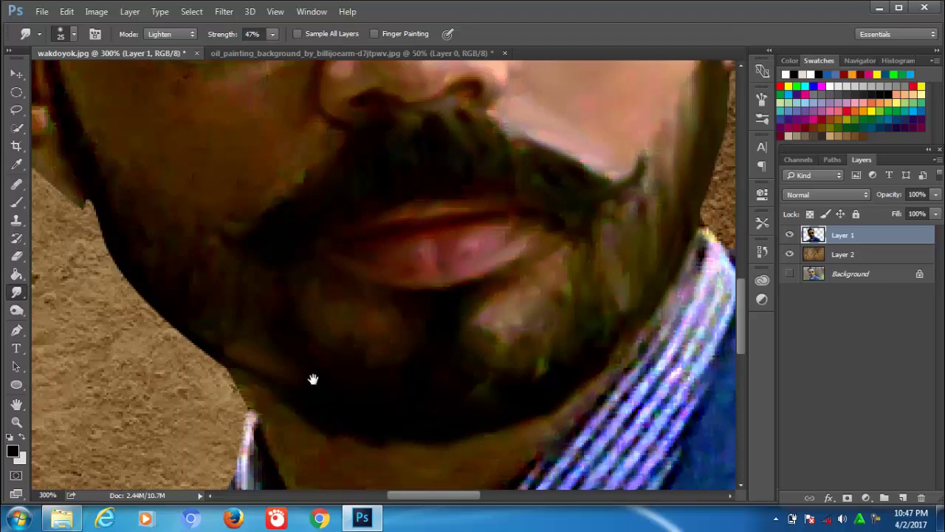
{"action": "left_click_drag", "start_coordinate": [240, 253], "coordinate": [348, 384]}
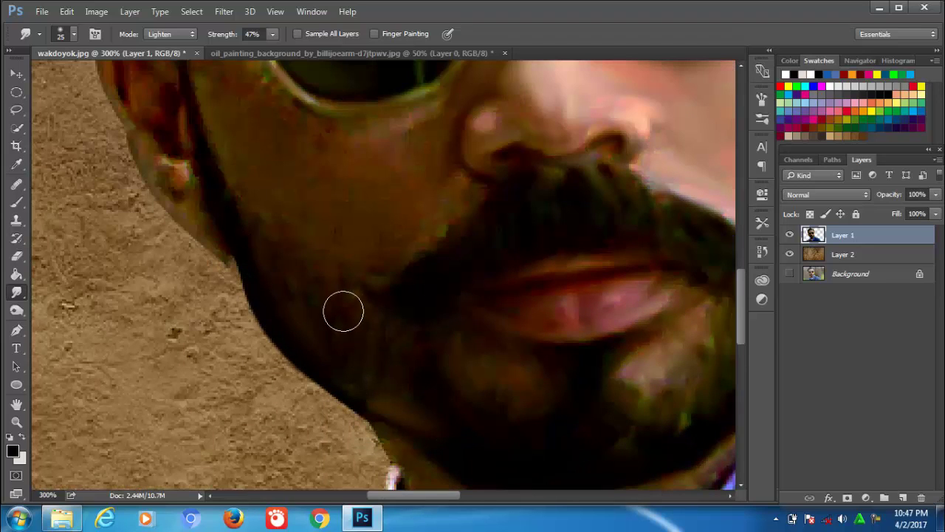
{"action": "key", "text": "bracketleft"}
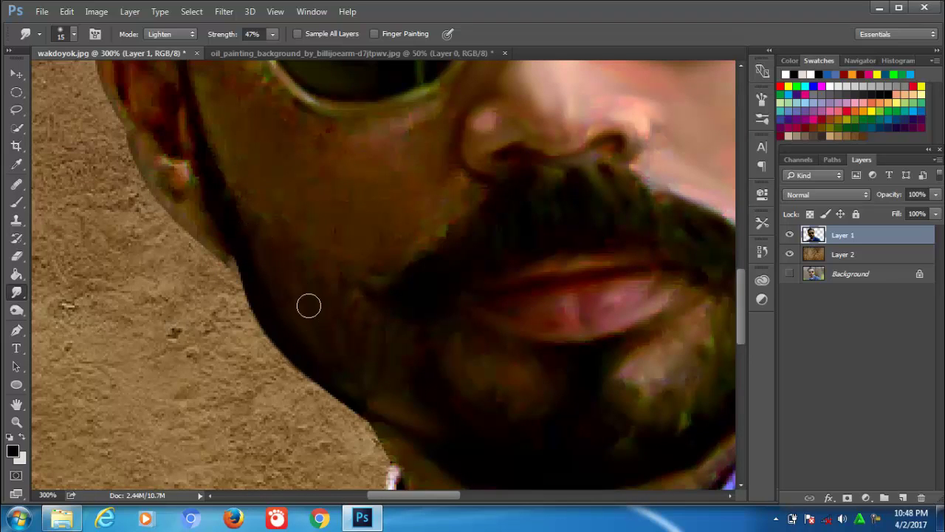
{"action": "left_click_drag", "start_coordinate": [200, 172], "coordinate": [221, 237]}
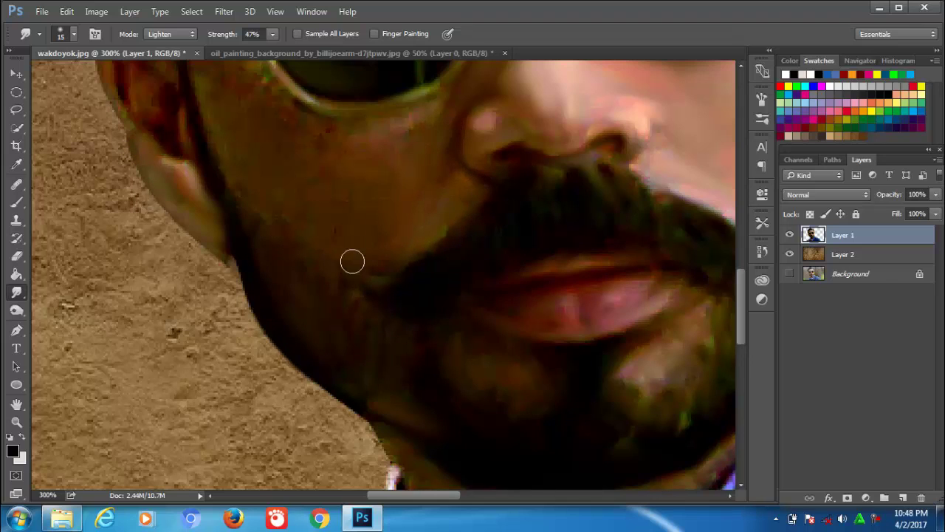
Blend the cheek skin under the glasses and near the left rim with a 20–25 px brush.
{"action": "key", "text": "bracketright"}
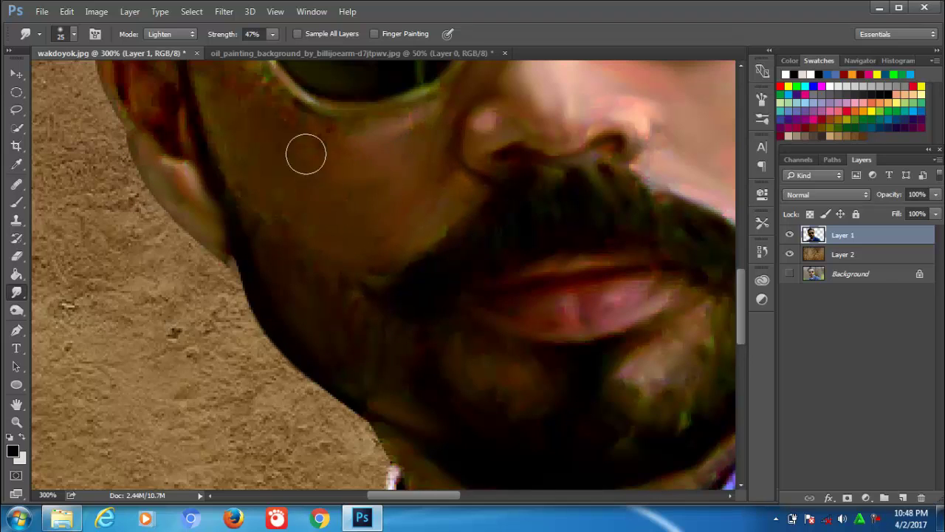
{"action": "left_click_drag", "start_coordinate": [305, 152], "coordinate": [377, 160]}
{"action": "key", "text": "bracketright"}
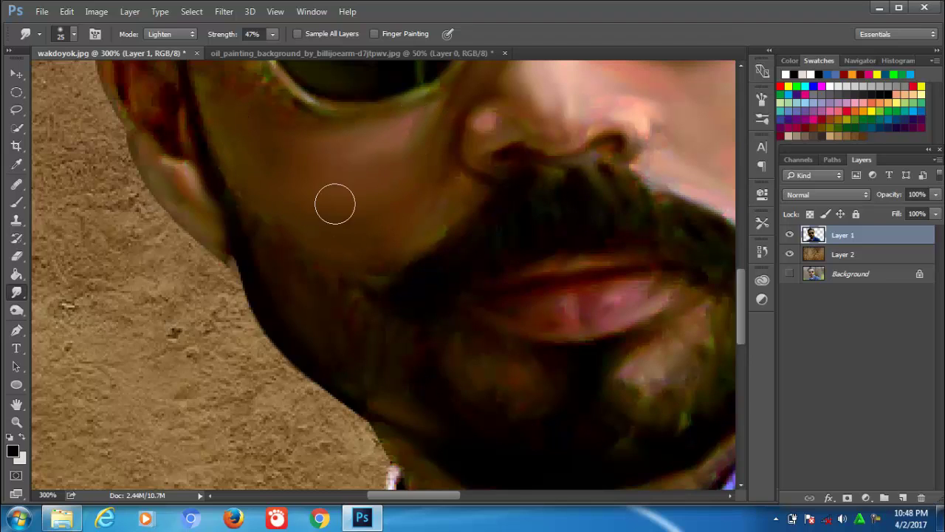
{"action": "left_click_drag", "start_coordinate": [223, 77], "coordinate": [249, 84]}
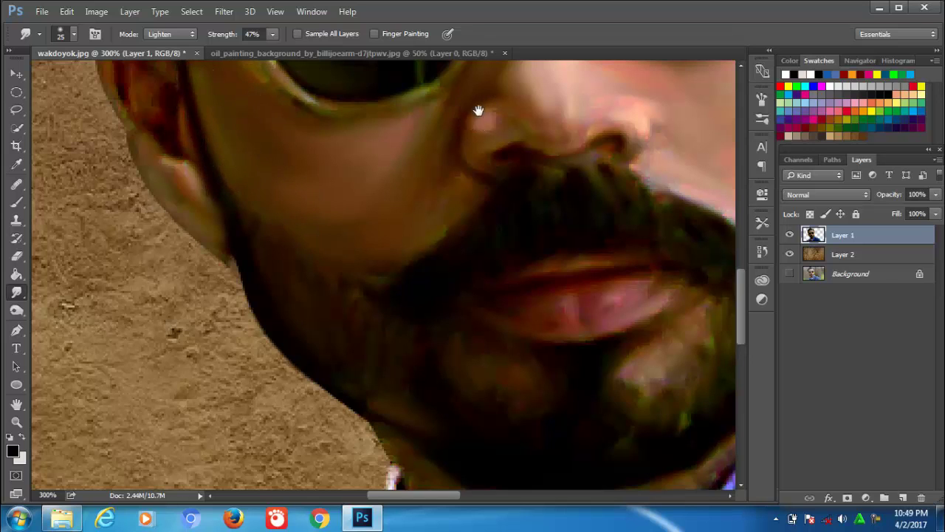
{"action": "scroll", "coordinate": [443, 207], "scroll_direction": "up", "scroll_amount": 5}
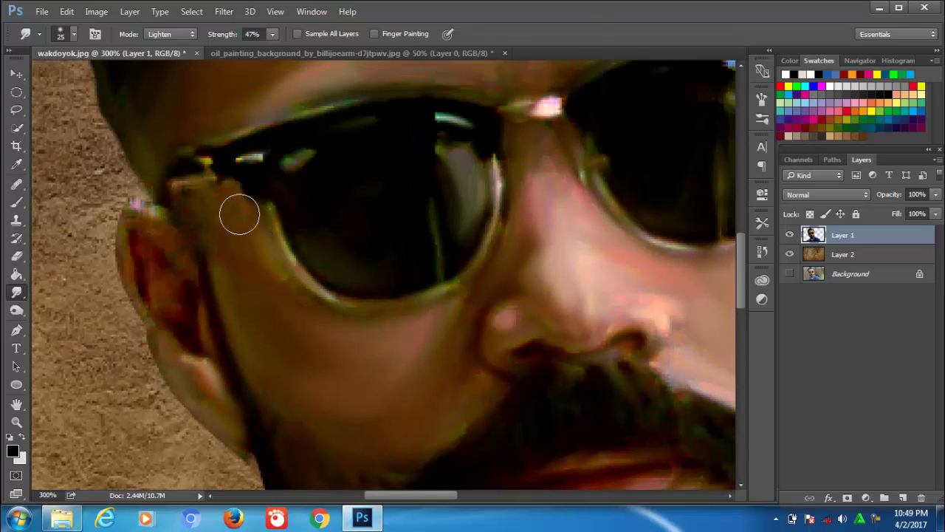
Blend the skin along the sunglasses' lower rim and reduce the brush to 20 px.
{"action": "mouse_move", "coordinate": [237, 212]}
{"action": "left_mouse_down"}
{"action": "mouse_move", "coordinate": [201, 236]}
{"action": "mouse_move", "coordinate": [158, 226]}
{"action": "mouse_move", "coordinate": [133, 281]}
{"action": "mouse_move", "coordinate": [153, 281]}
{"action": "mouse_move", "coordinate": [184, 326]}
{"action": "left_mouse_up"}
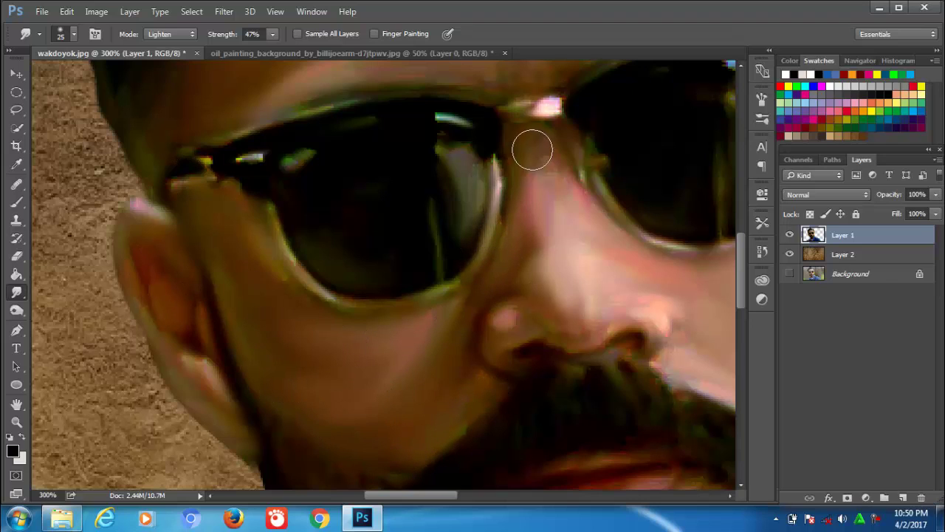
{"action": "key", "text": "bracketleft"}
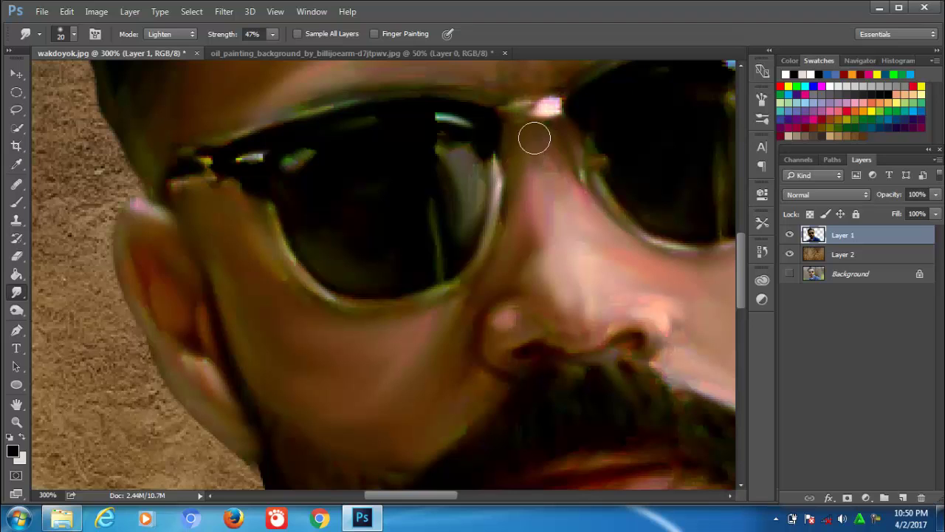
{"action": "key", "text": "ctrl+0"}
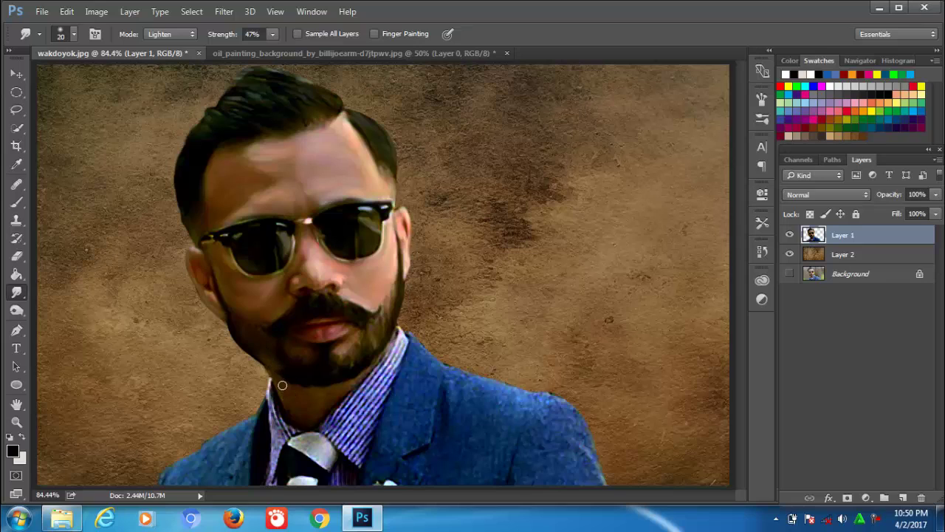
With a 70 px Smudge brush, soften the jacket lapel and both shoulders.
{"action": "key", "text": "bracketright"}
{"action": "key", "text": "bracketright"}
{"action": "key", "text": "bracketright"}
{"action": "mouse_move", "coordinate": [417, 344]}
{"action": "left_mouse_down"}
{"action": "mouse_move", "coordinate": [396, 429]}
{"action": "mouse_move", "coordinate": [405, 450]}
{"action": "mouse_move", "coordinate": [386, 416]}
{"action": "mouse_move", "coordinate": [372, 480]}
{"action": "mouse_move", "coordinate": [412, 473]}
{"action": "left_mouse_up"}
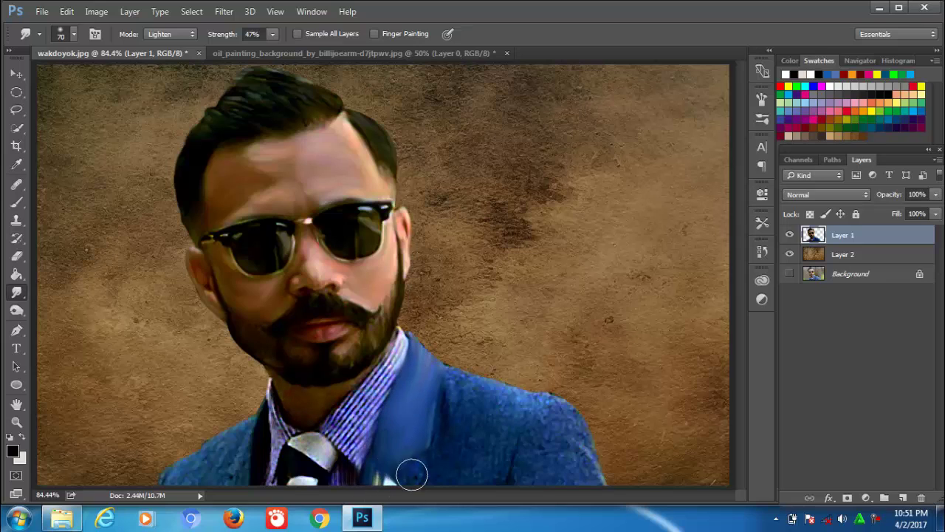
{"action": "mouse_move", "coordinate": [453, 380]}
{"action": "left_mouse_down"}
{"action": "mouse_move", "coordinate": [432, 447]}
{"action": "mouse_move", "coordinate": [512, 401]}
{"action": "mouse_move", "coordinate": [523, 406]}
{"action": "left_mouse_up"}
{"action": "mouse_move", "coordinate": [497, 476]}
{"action": "left_mouse_down"}
{"action": "mouse_move", "coordinate": [525, 402]}
{"action": "mouse_move", "coordinate": [506, 472]}
{"action": "left_mouse_up"}
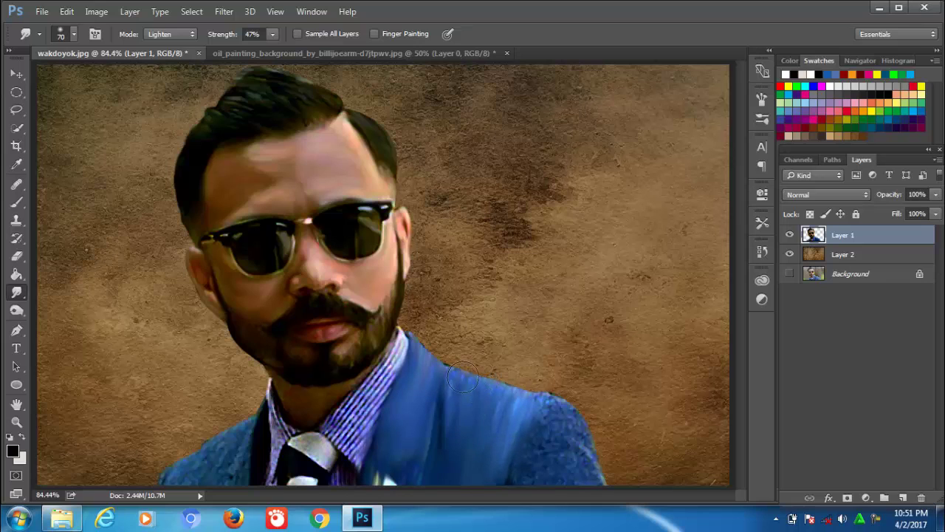
{"action": "mouse_move", "coordinate": [477, 414]}
{"action": "left_mouse_down"}
{"action": "mouse_move", "coordinate": [454, 376]}
{"action": "mouse_move", "coordinate": [543, 399]}
{"action": "mouse_move", "coordinate": [580, 435]}
{"action": "mouse_move", "coordinate": [591, 473]}
{"action": "mouse_move", "coordinate": [569, 492]}
{"action": "mouse_move", "coordinate": [533, 421]}
{"action": "mouse_move", "coordinate": [595, 489]}
{"action": "mouse_move", "coordinate": [525, 451]}
{"action": "mouse_move", "coordinate": [513, 495]}
{"action": "mouse_move", "coordinate": [566, 403]}
{"action": "mouse_move", "coordinate": [600, 469]}
{"action": "mouse_move", "coordinate": [595, 457]}
{"action": "mouse_move", "coordinate": [440, 379]}
{"action": "mouse_move", "coordinate": [432, 348]}
{"action": "mouse_move", "coordinate": [416, 347]}
{"action": "left_mouse_up"}
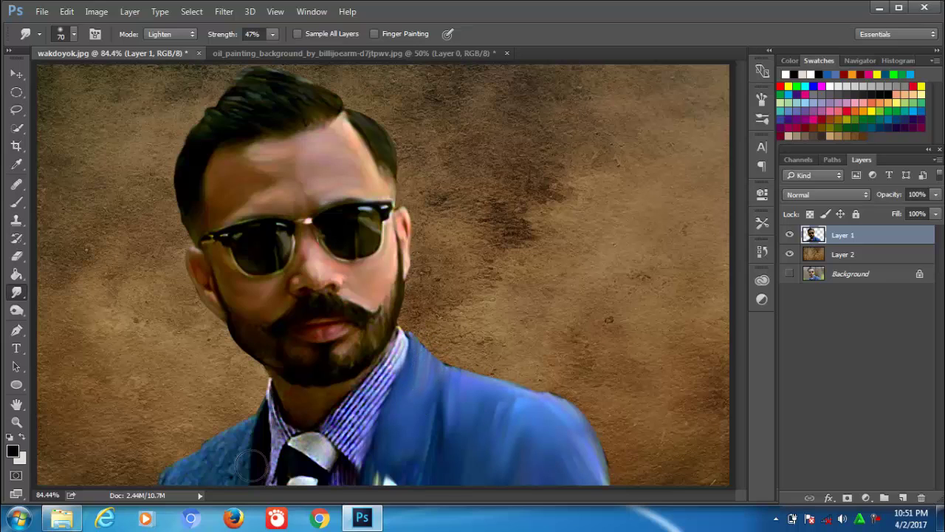
{"action": "mouse_move", "coordinate": [218, 493]}
{"action": "left_mouse_down"}
{"action": "mouse_move", "coordinate": [180, 485]}
{"action": "mouse_move", "coordinate": [232, 449]}
{"action": "mouse_move", "coordinate": [231, 433]}
{"action": "mouse_move", "coordinate": [179, 482]}
{"action": "left_mouse_up"}
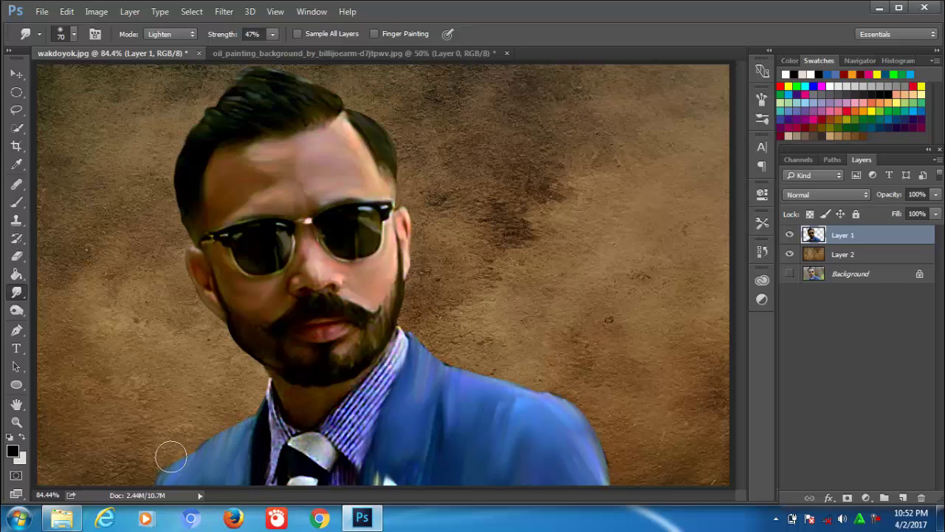
With a smaller brush, smudge the shirt stripes, collar toward the tie knot, and suit edges.
{"action": "key", "text": "bracketleft"}
{"action": "key", "text": "bracketleft"}
{"action": "left_click_drag", "start_coordinate": [380, 370], "coordinate": [352, 446]}
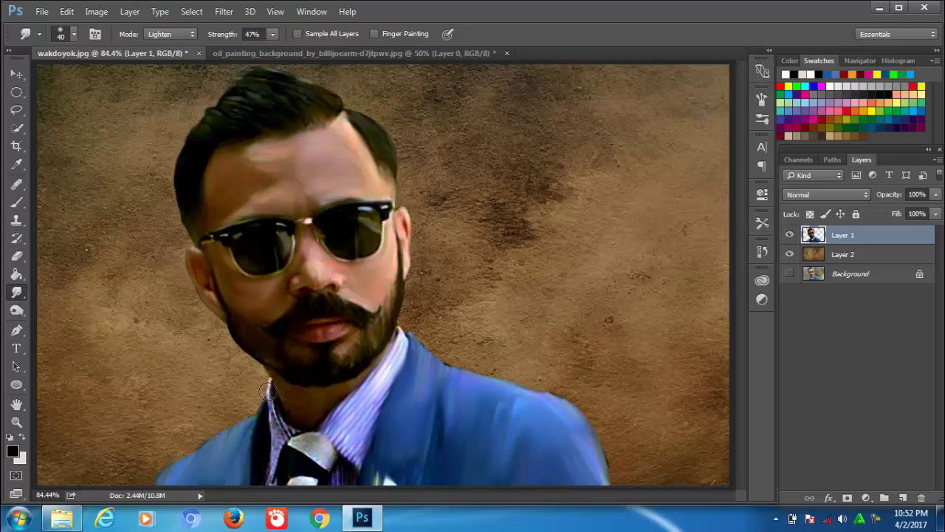
{"action": "mouse_move", "coordinate": [268, 391]}
{"action": "left_mouse_down"}
{"action": "mouse_move", "coordinate": [308, 444]}
{"action": "mouse_move", "coordinate": [351, 469]}
{"action": "left_mouse_up"}
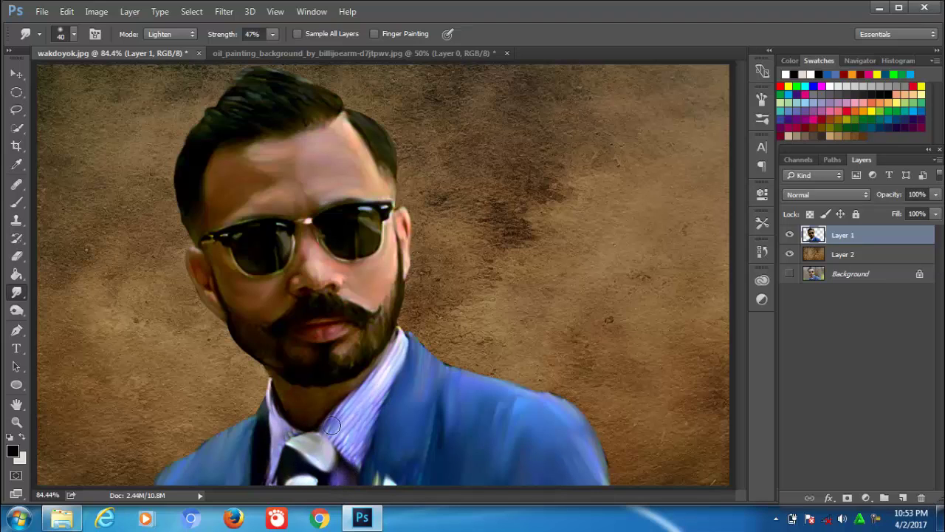
{"action": "left_click_drag", "start_coordinate": [270, 391], "coordinate": [254, 453]}
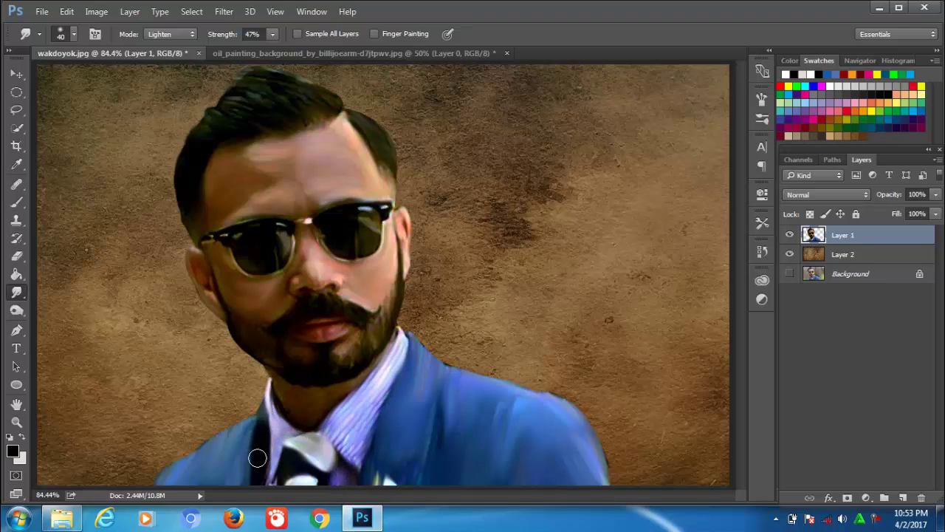
{"action": "left_click_drag", "start_coordinate": [598, 466], "coordinate": [607, 460]}
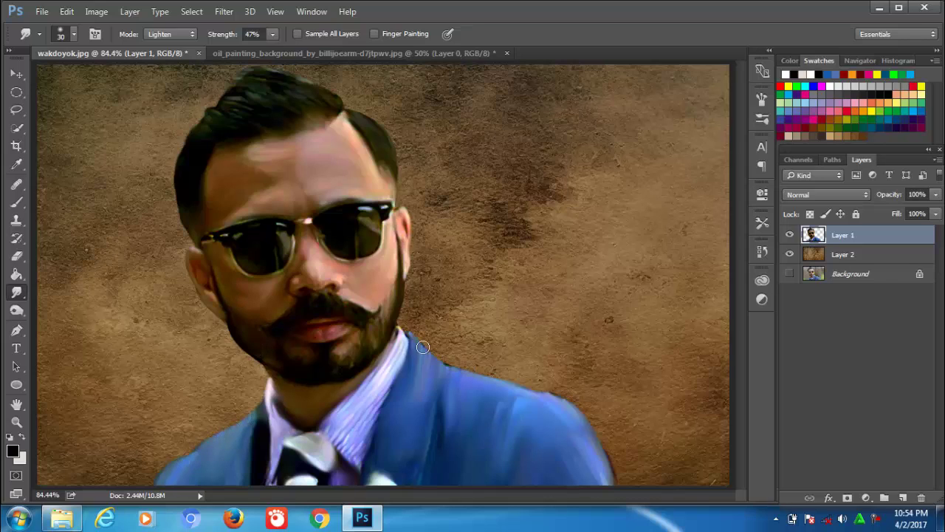
{"action": "left_click_drag", "start_coordinate": [610, 454], "coordinate": [616, 479]}
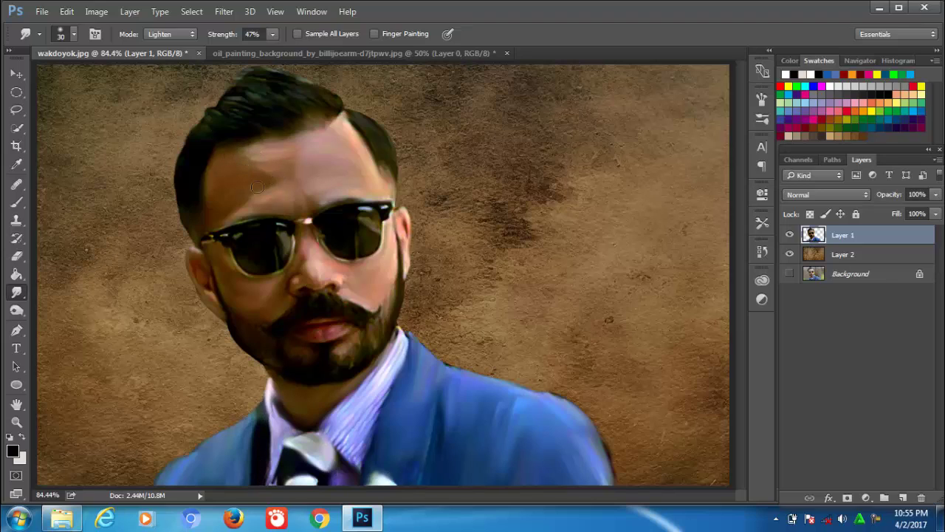
Apply a Spin Radial Blur, amount 5, Good quality, to the Layer 2 background texture.
{"action": "left_click", "coordinate": [847, 256]}
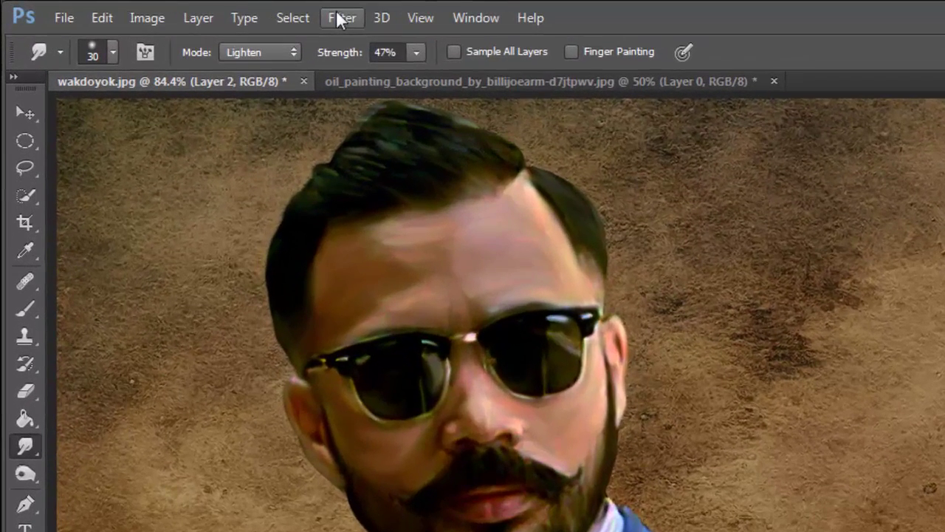
{"action": "left_click", "coordinate": [221, 11]}
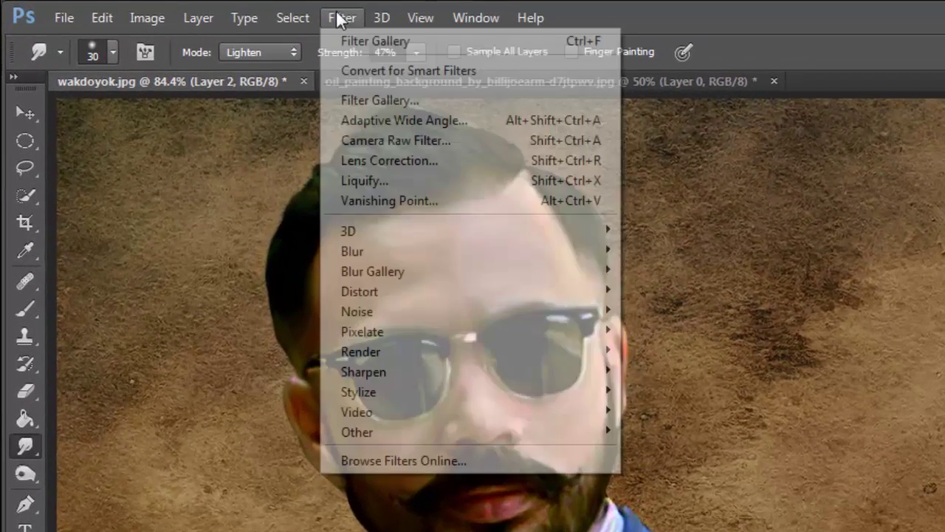
{"action": "mouse_move", "coordinate": [406, 251]}
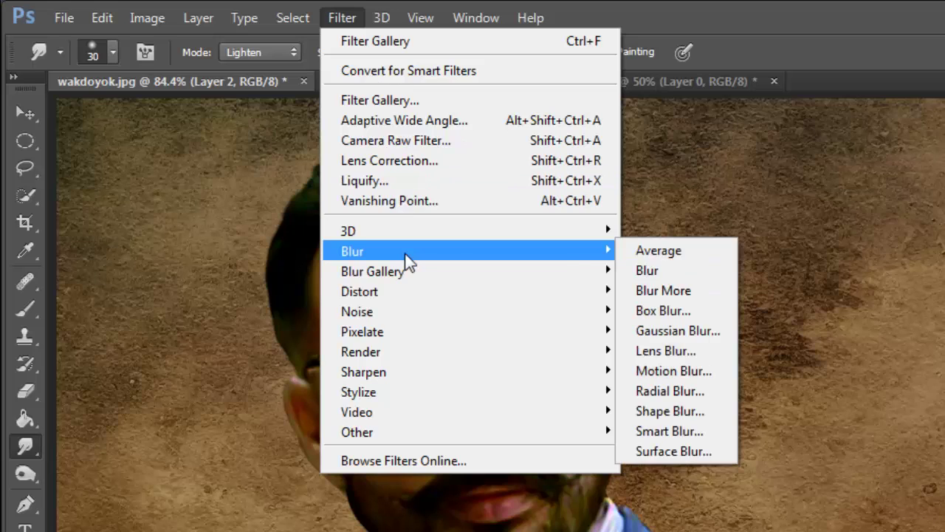
{"action": "left_click", "coordinate": [672, 395]}
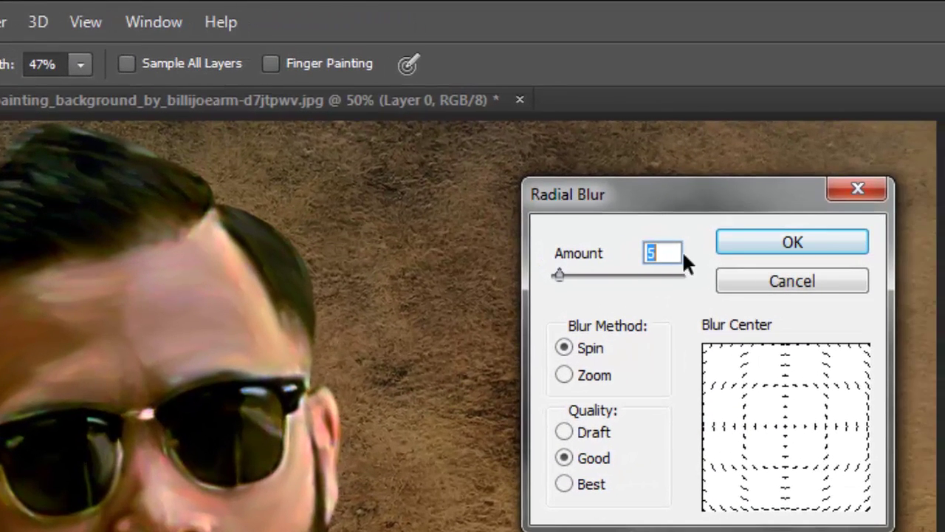
{"action": "left_click", "coordinate": [672, 253]}
{"action": "left_click", "coordinate": [765, 246]}
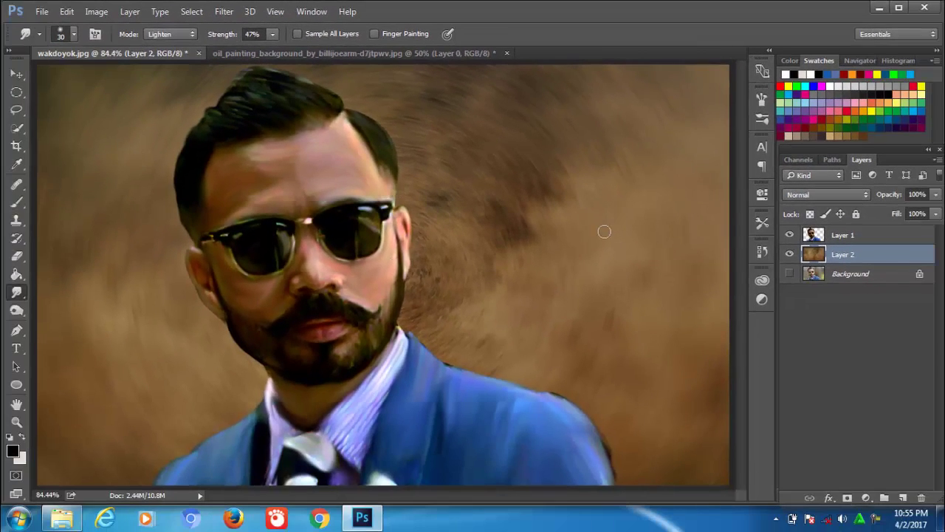
{"action": "left_click", "coordinate": [861, 326]}
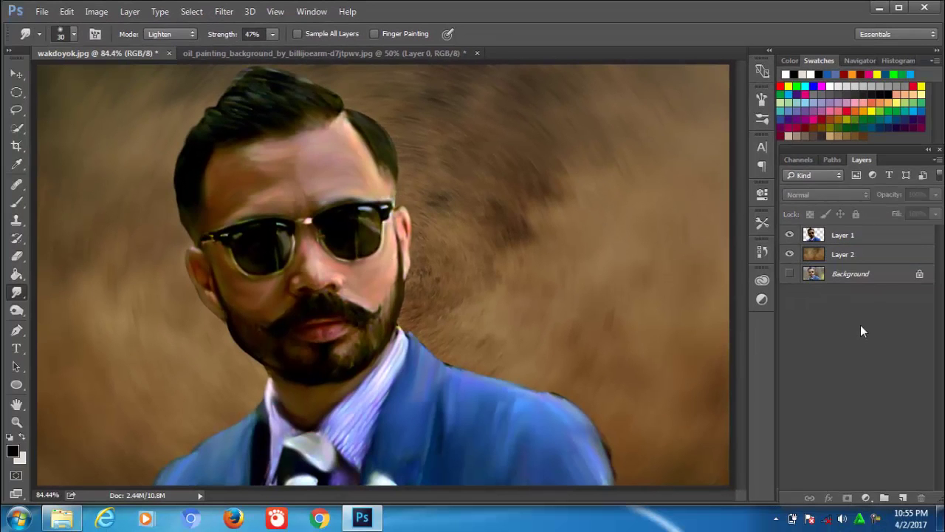